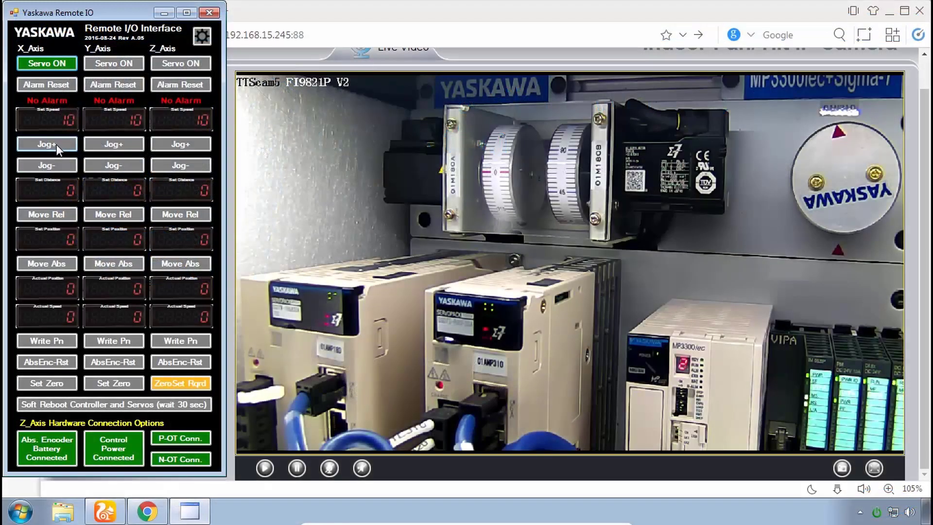
Jog the X axis forward to about position 44, then start jogging it in reverse
left_click(56, 145)
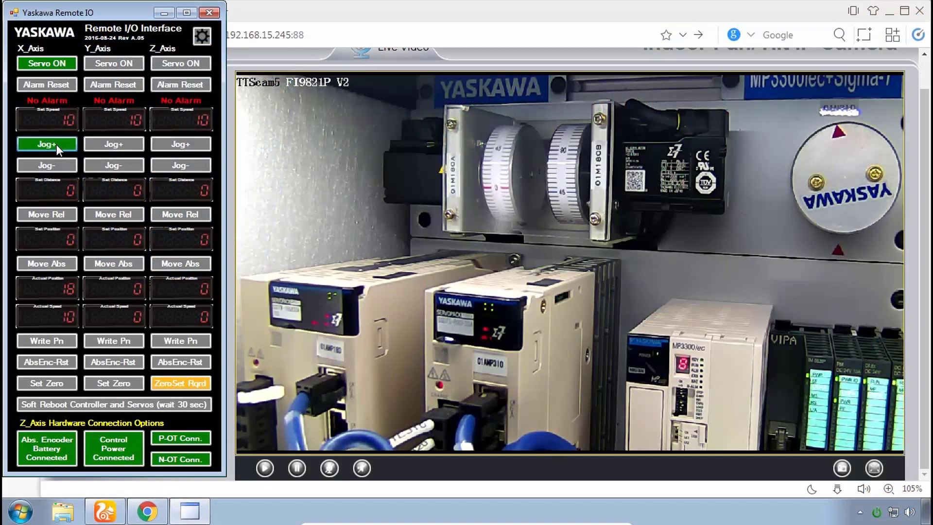
left_click(51, 165)
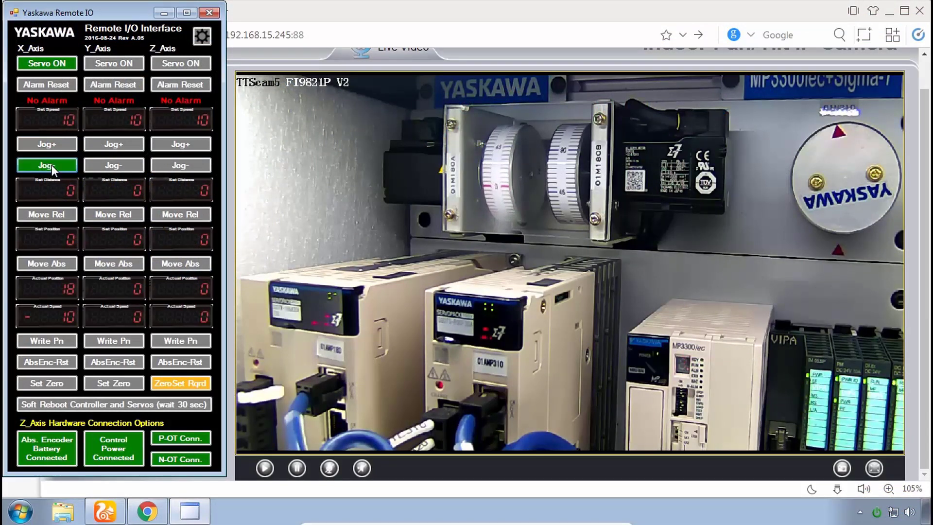
Stop the X-axis jog, then send and install the Sigma7 tuning archive on the controller
left_click(51, 165)
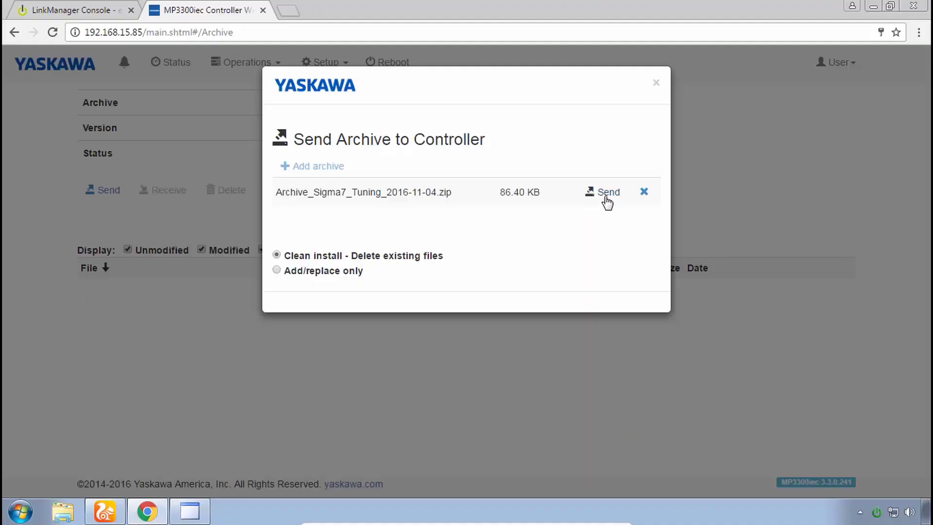
left_click(605, 196)
left_click(639, 318)
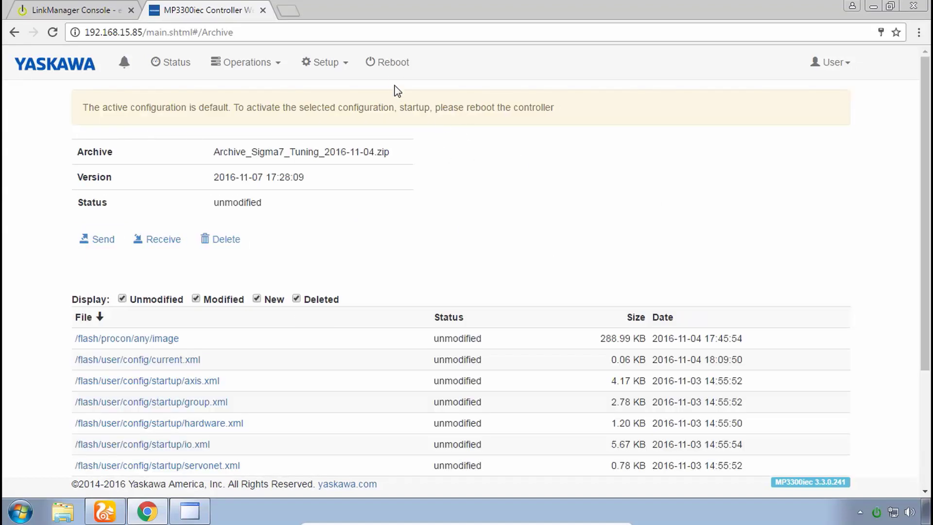
Reboot the controller and extend SigmaWin+'s station address range to 3–5
left_click(393, 68)
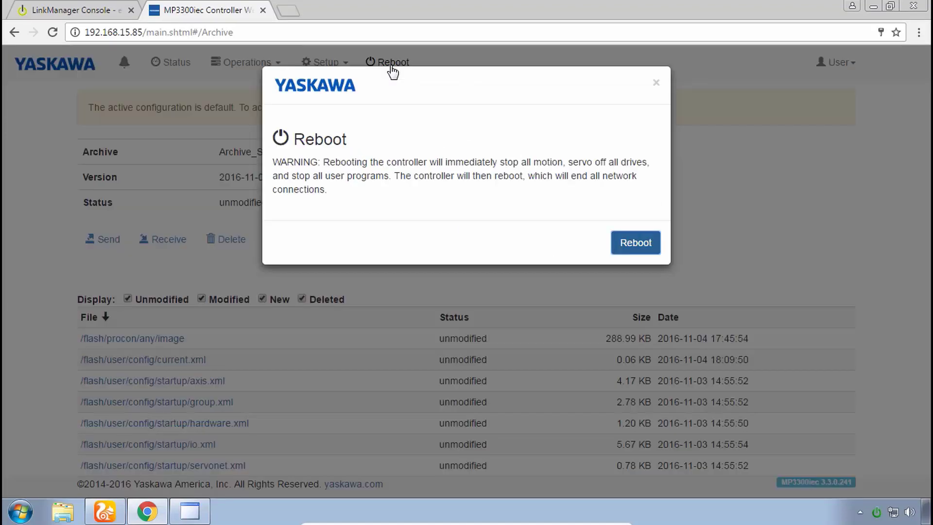
left_click(637, 245)
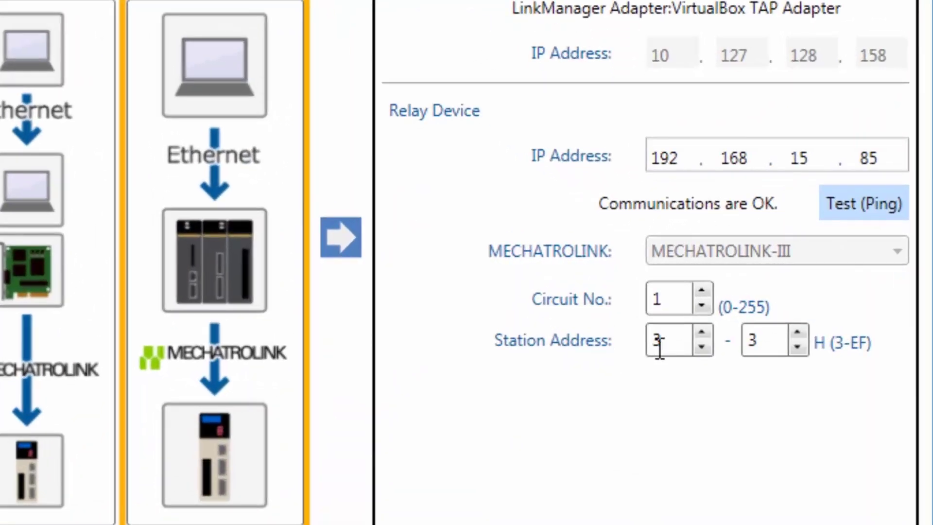
left_click(797, 332)
left_click(797, 332)
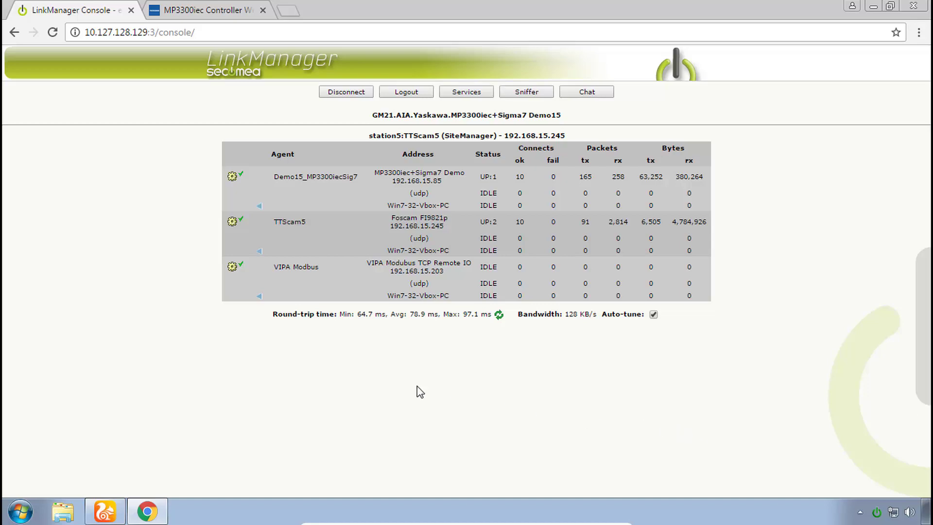
Check the camera view and LinkManager agents, then return to the MP3300iec page and bring up the Start menu
left_click(93, 520)
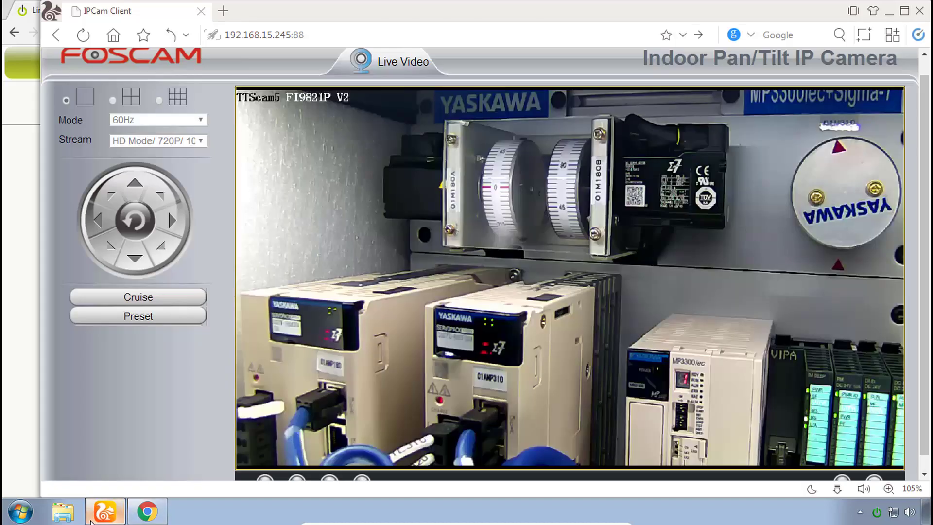
left_click(146, 517)
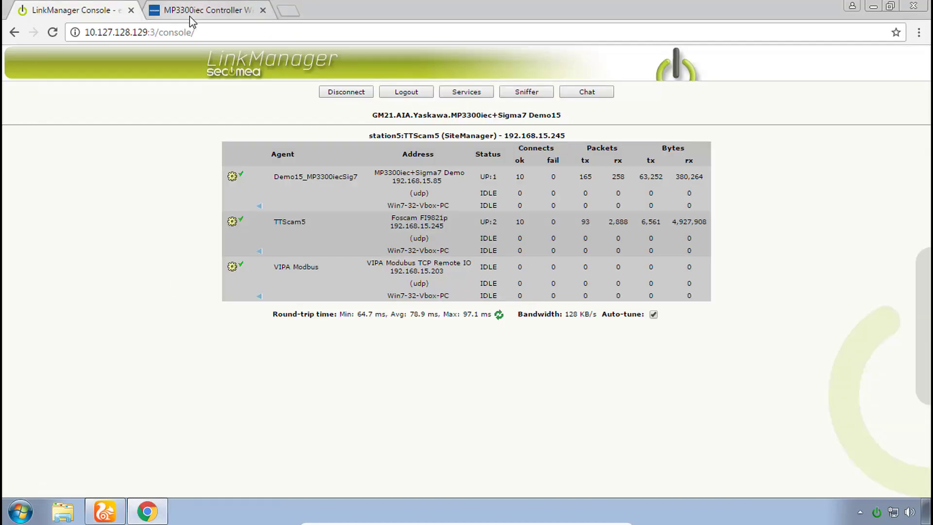
left_click(204, 10)
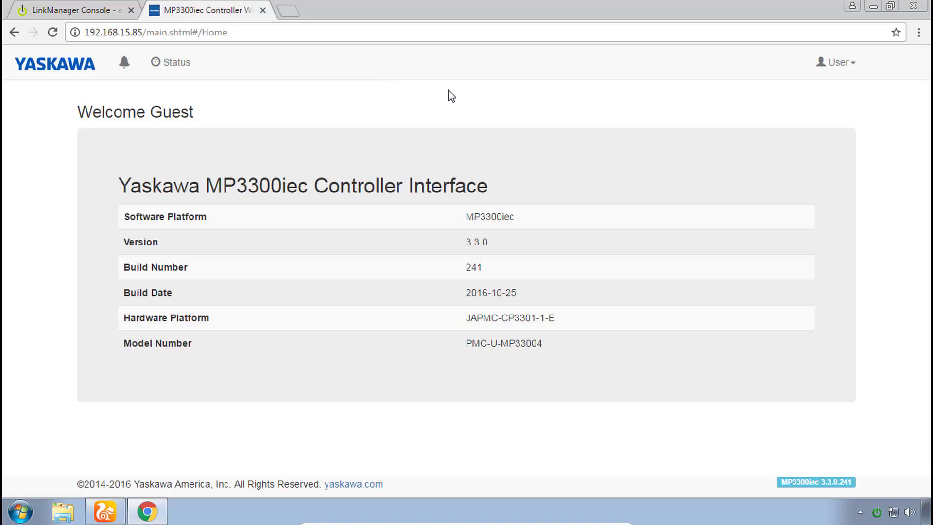
key("super")
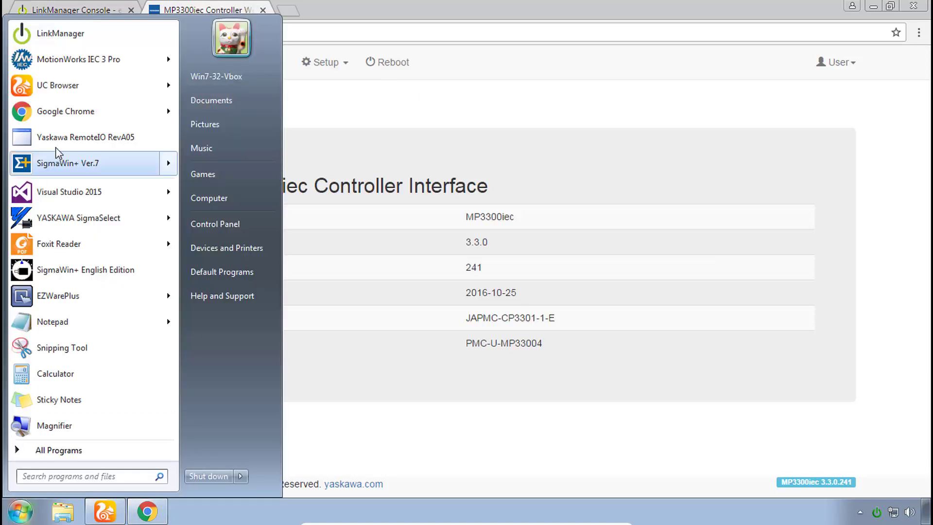
Launch Yaskawa RemoteIO RevA05 and try turning on the Y-axis servo
left_click(62, 141)
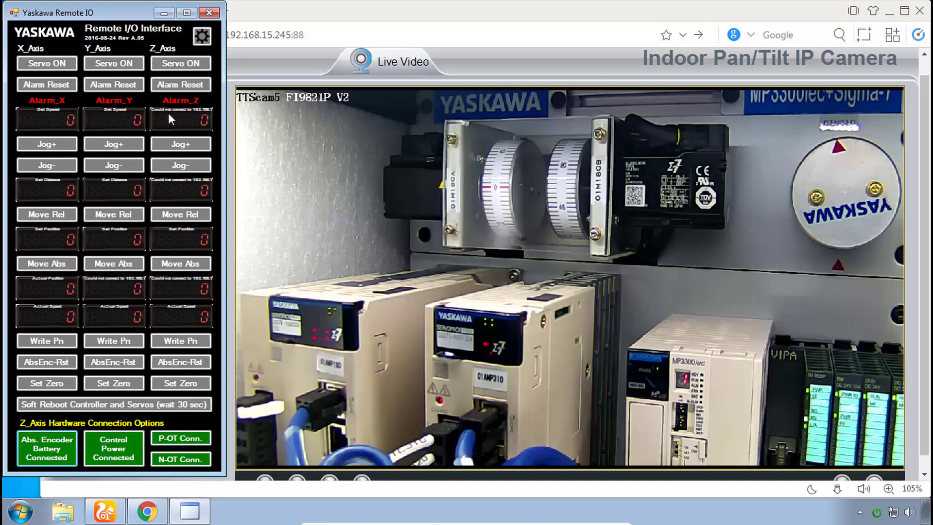
left_click(114, 63)
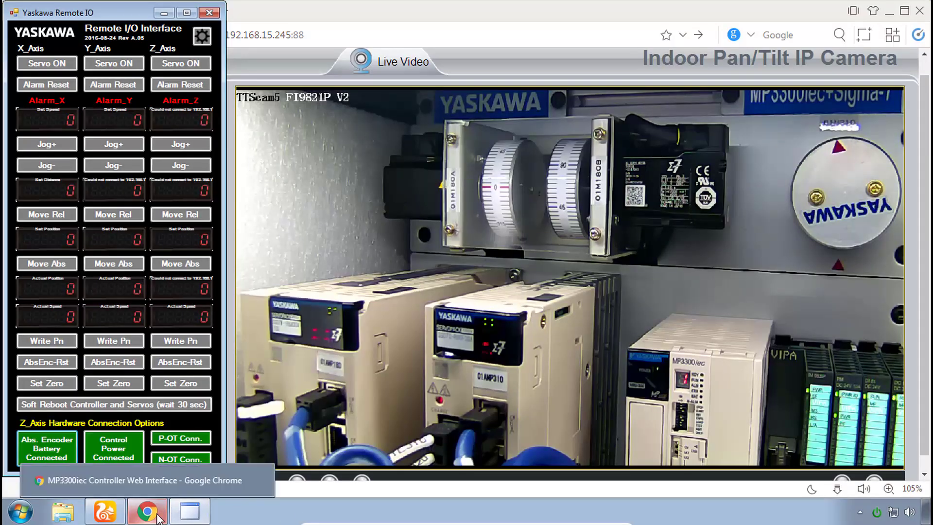
Sign in to the MP3300iec web interface as Admin through User > Log In
left_click(155, 515)
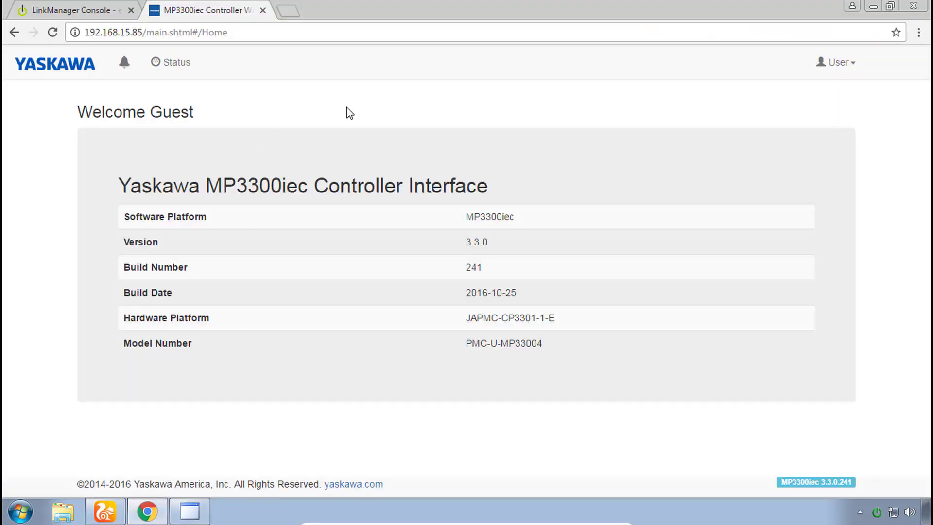
left_click(846, 72)
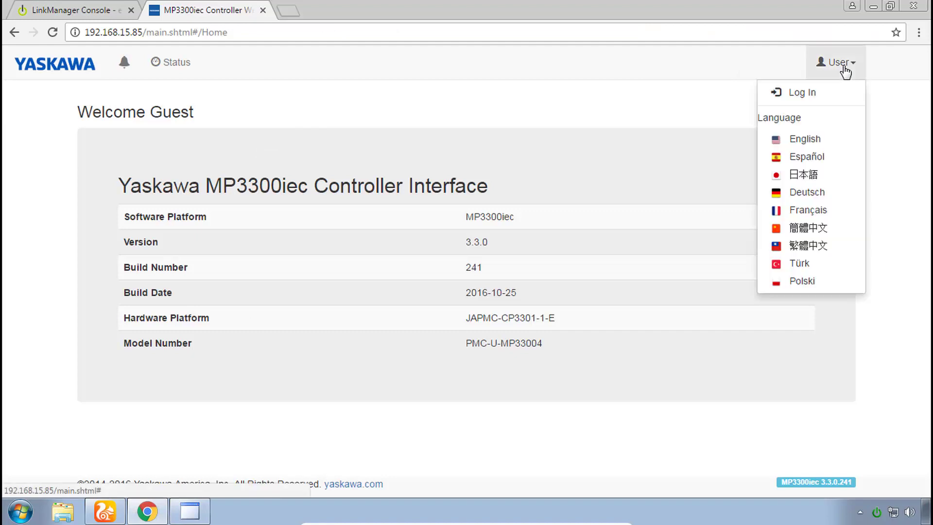
left_click(797, 94)
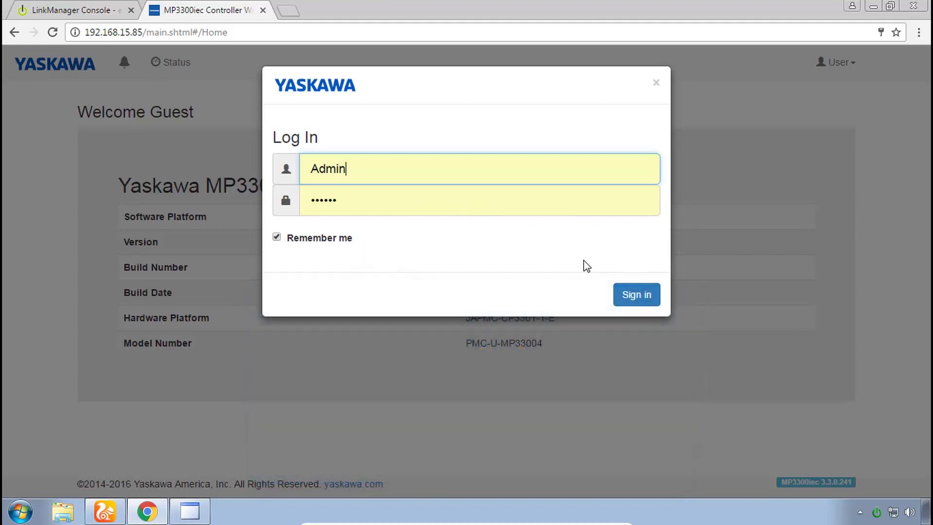
left_click(632, 295)
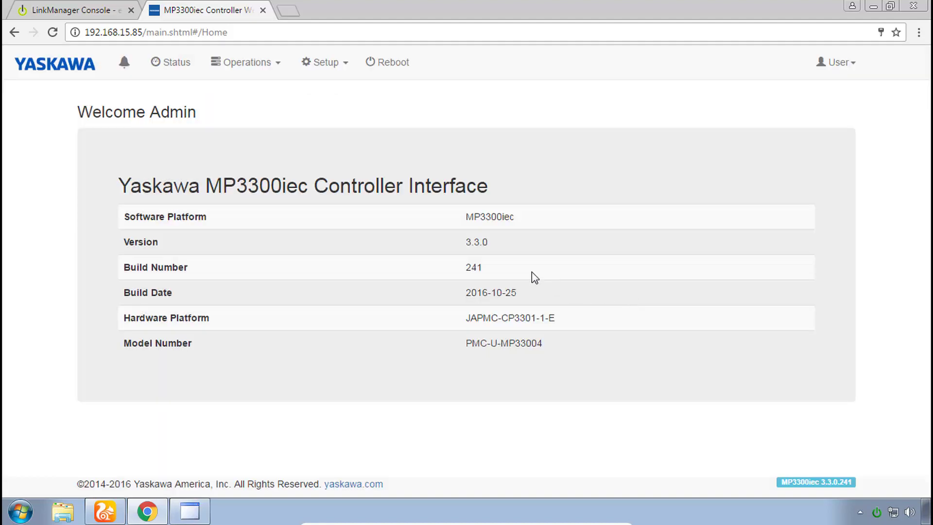
From Setup > Archive, queue Archive_Sigma7_Tuning_2016-11-04.zip in the Send Archive to Controller dialog
left_click(332, 68)
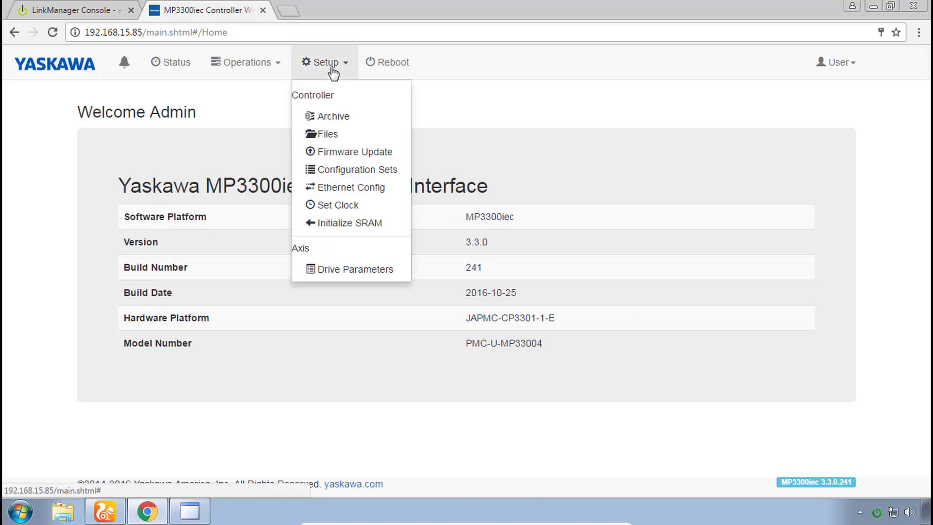
left_click(336, 118)
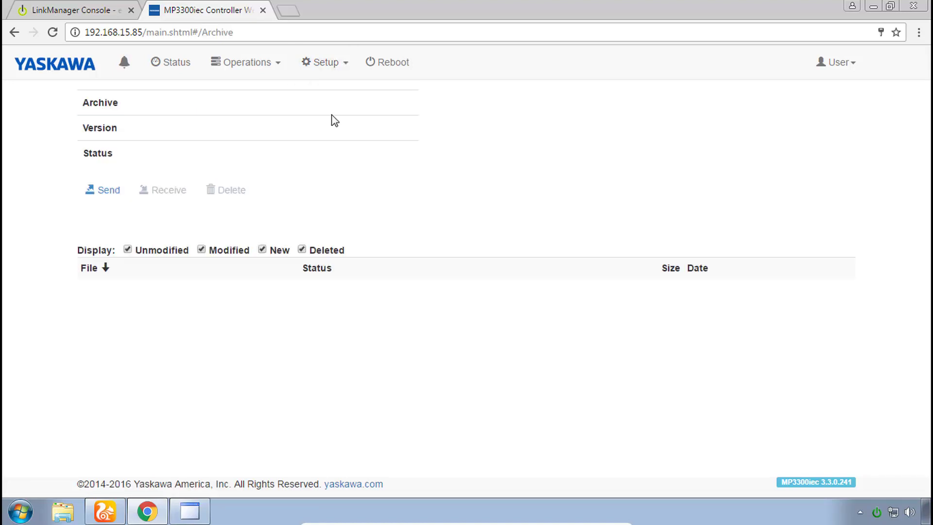
left_click(103, 191)
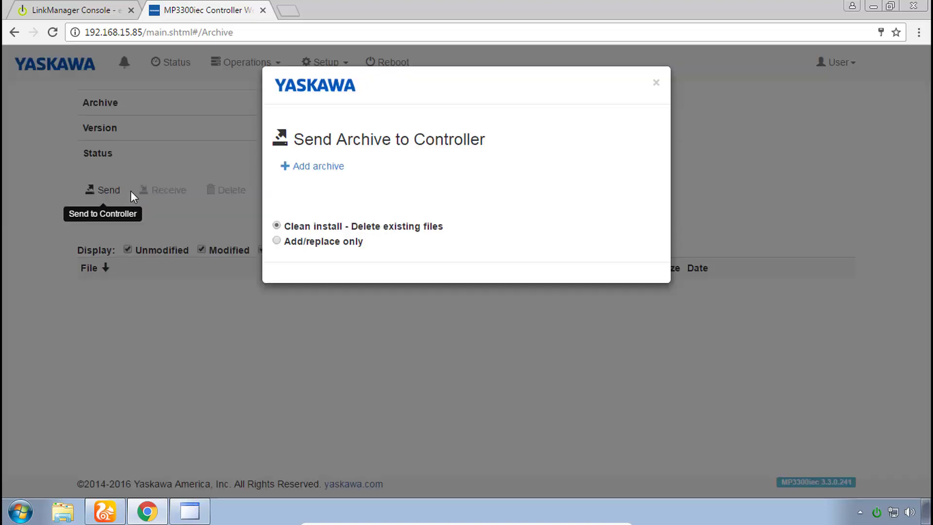
left_click(324, 171)
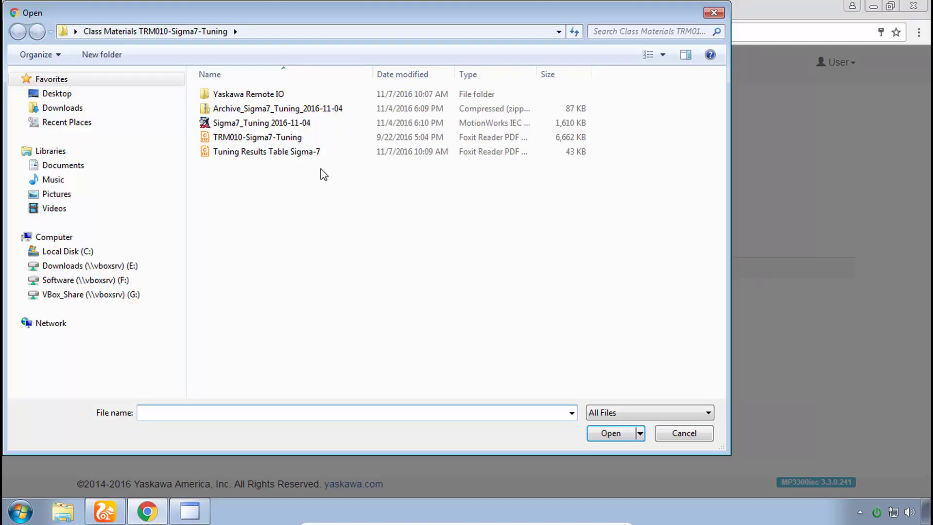
left_click(226, 113)
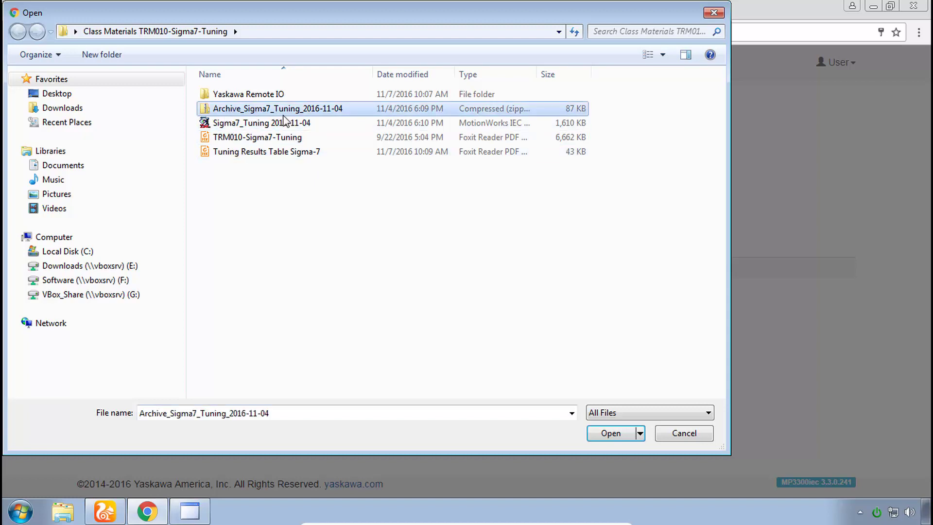
left_click(614, 437)
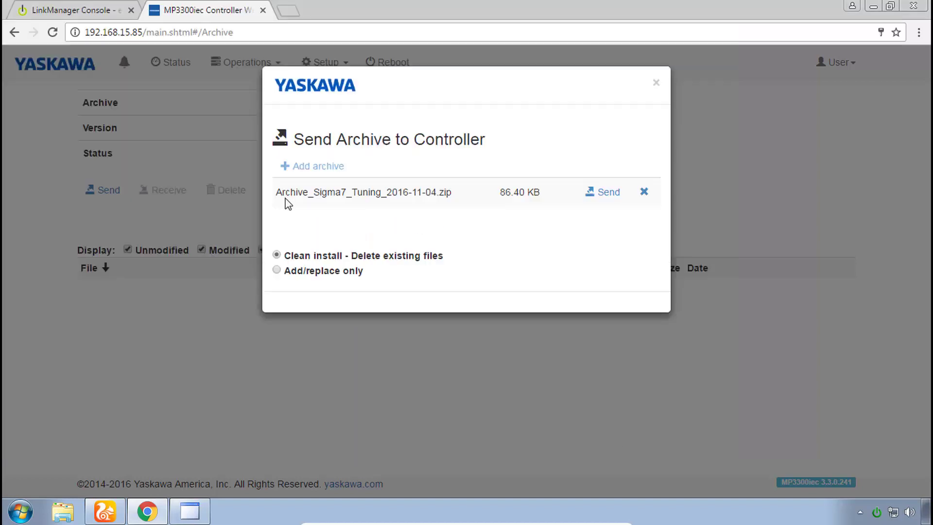
Upload and install the Sigma7 tuning archive, then confirm a controller reboot
left_click(605, 196)
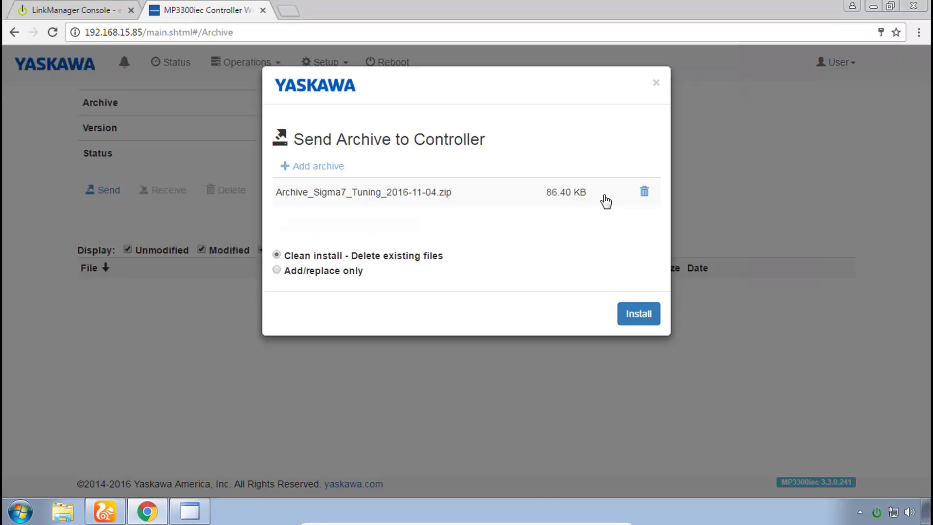
left_click(639, 318)
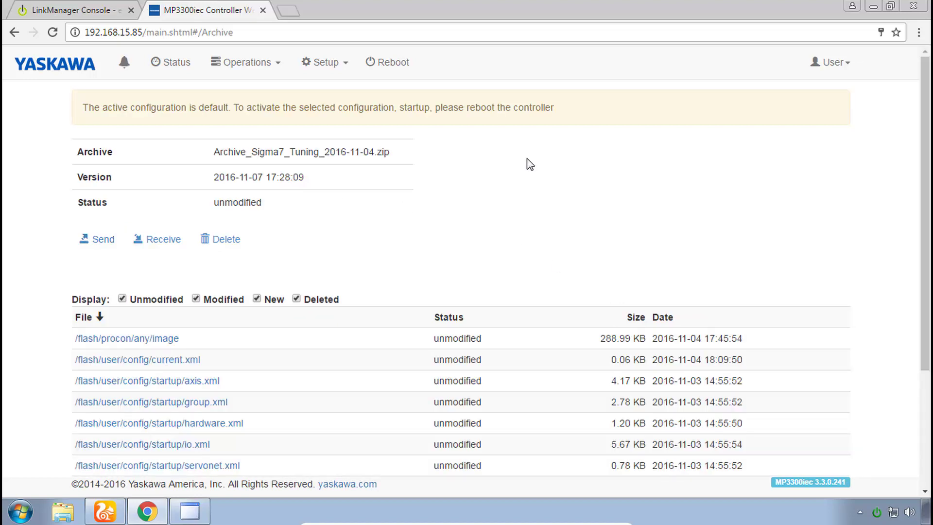
left_click(392, 70)
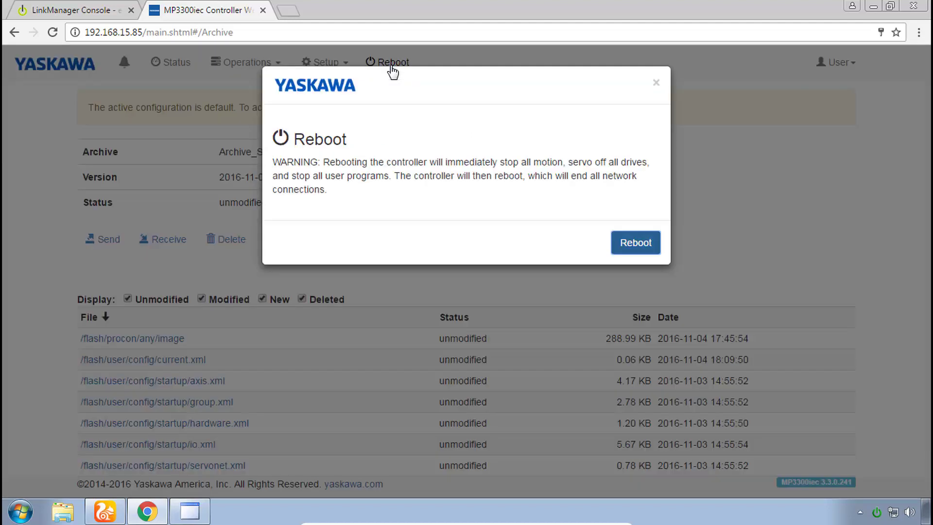
left_click(637, 246)
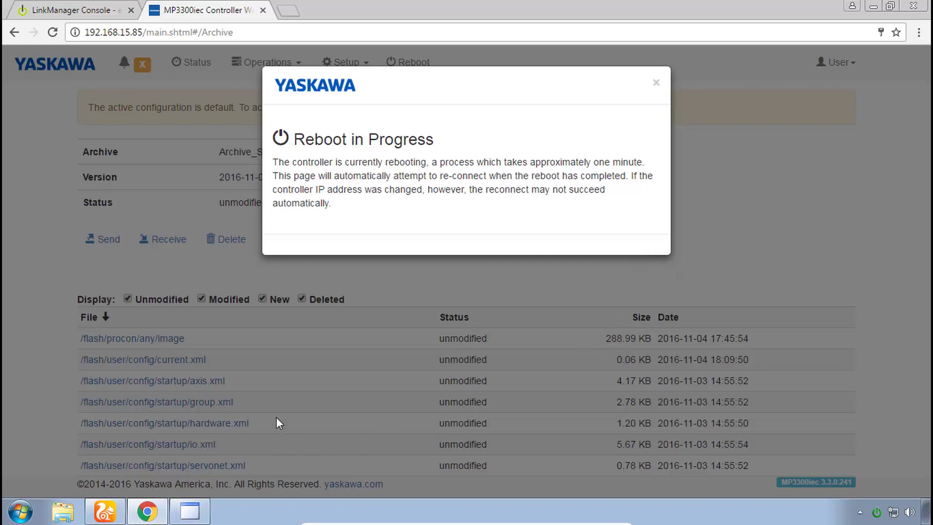
Watch the controller reboot on the Foscam live view, then review the archive page's new files
left_click(117, 511)
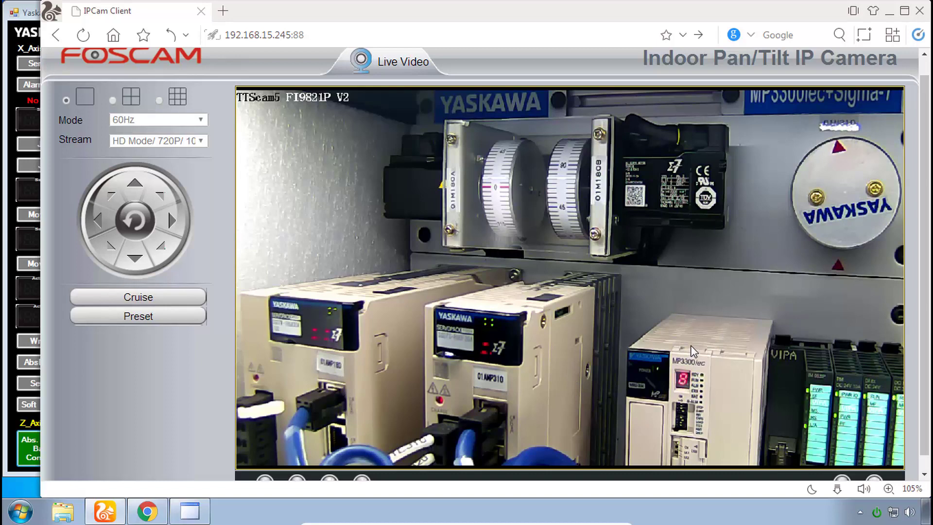
scroll(705, 325, "down", 1)
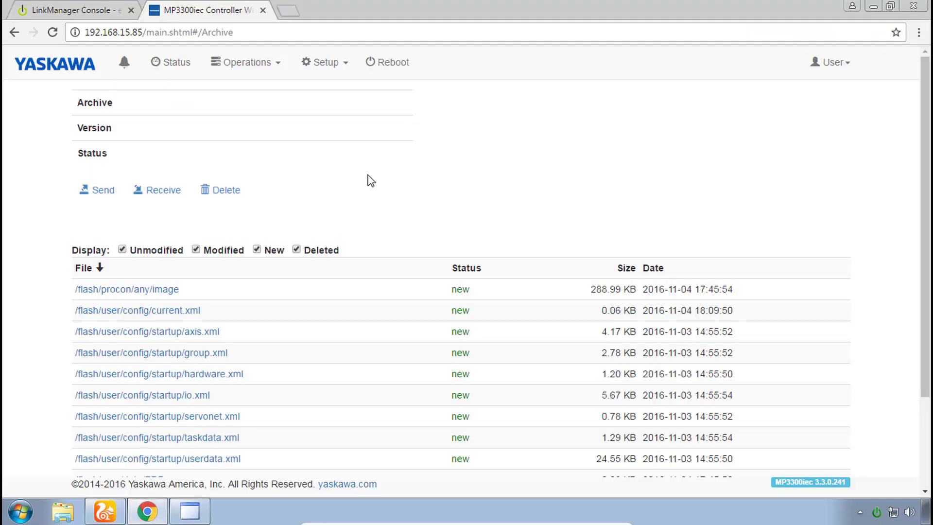
Open Setup > Drive Parameters showing X, Y and Z parameters as Not Verified
left_click(335, 71)
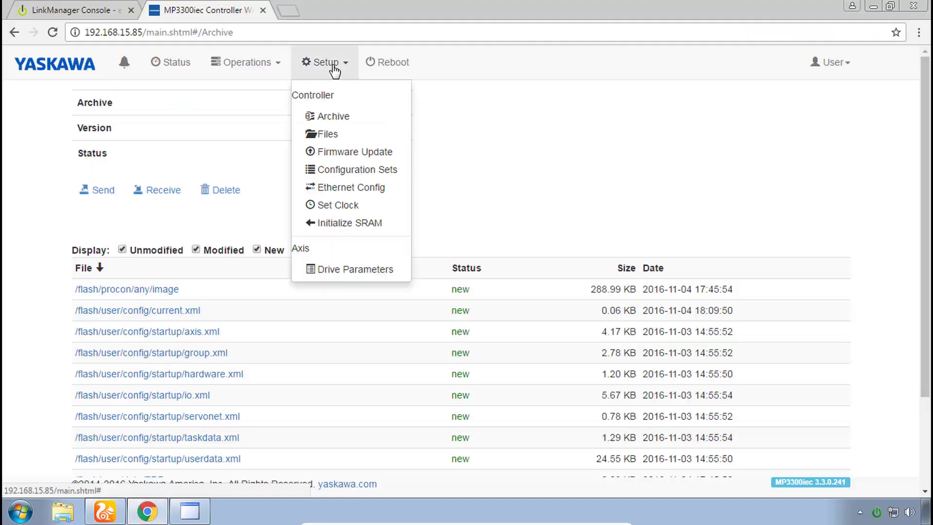
left_click(342, 273)
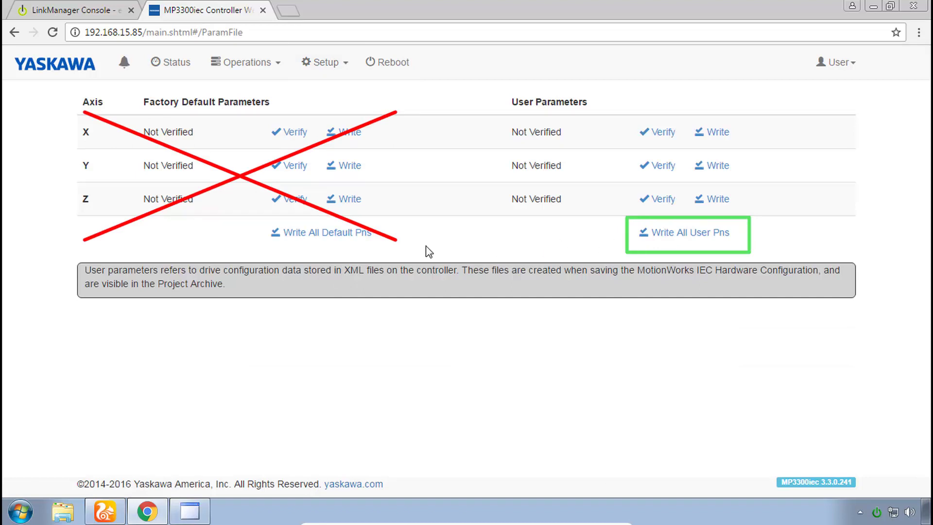
Write All User Pns to the X, Y and Z axes, then confirm a controller reboot
left_click(696, 234)
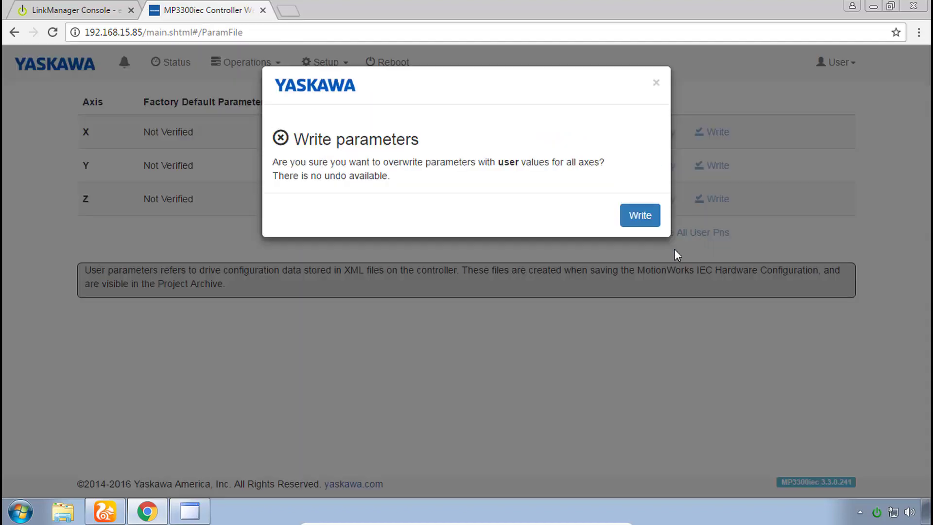
left_click(640, 218)
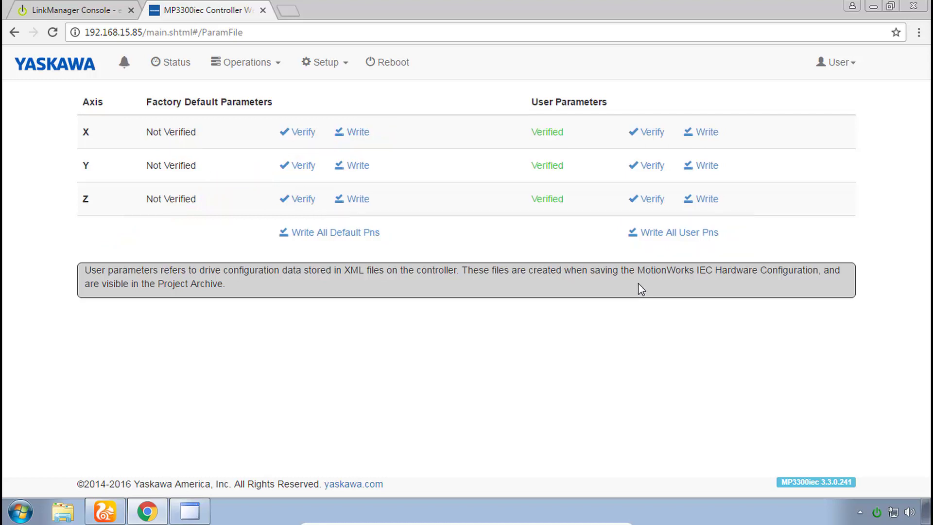
left_click(395, 67)
left_click(634, 243)
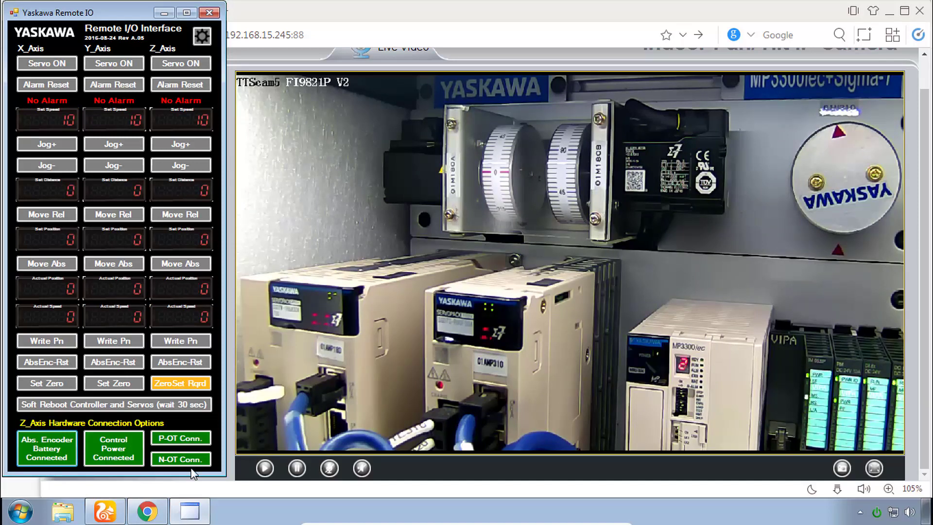
Cold-start the PLC from the controller web interface's Start controls
left_click(147, 512)
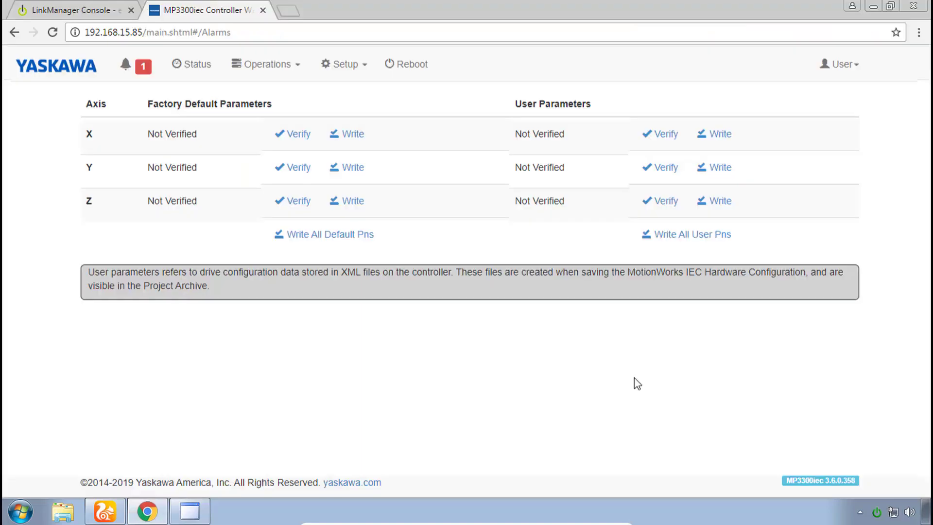
left_click(129, 68)
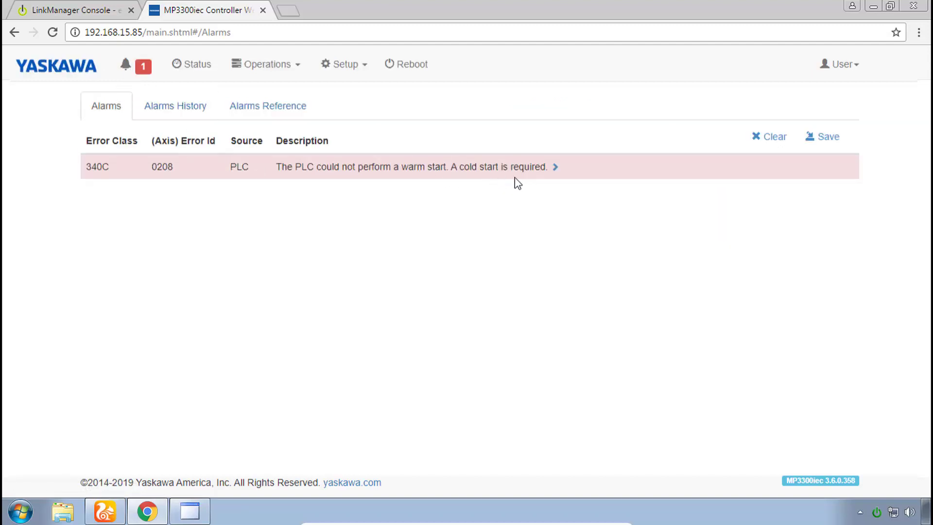
left_click(281, 68)
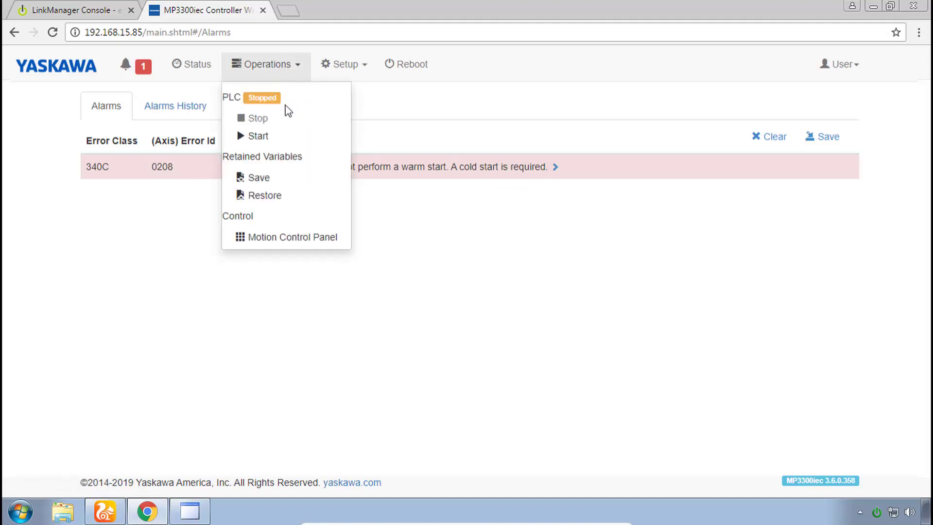
left_click(254, 136)
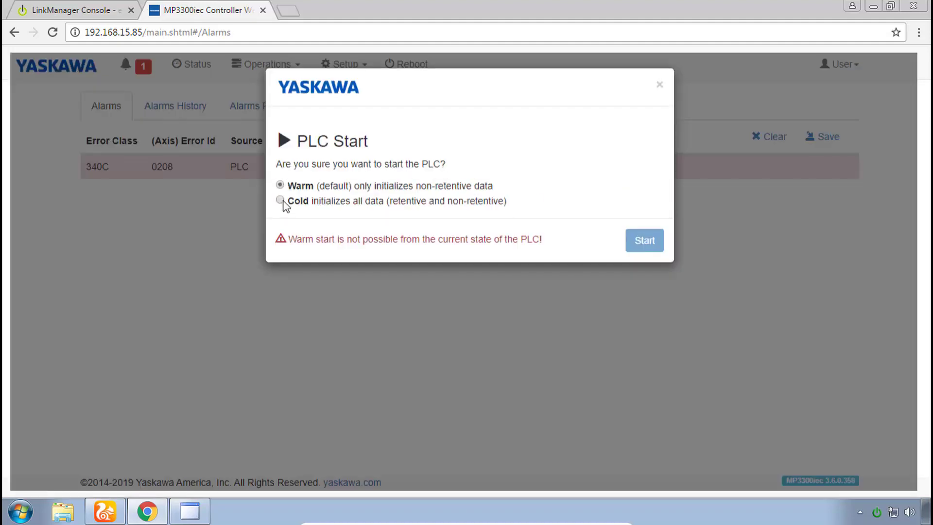
left_click(281, 200)
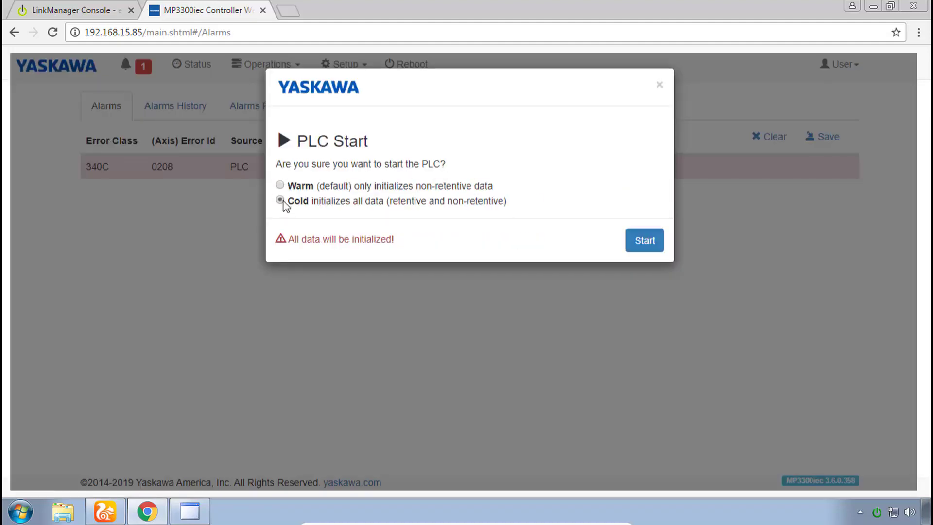
left_click(650, 251)
Confirm the PLC shows Running and clear the warm-start alarm from the alarm list
left_click(269, 67)
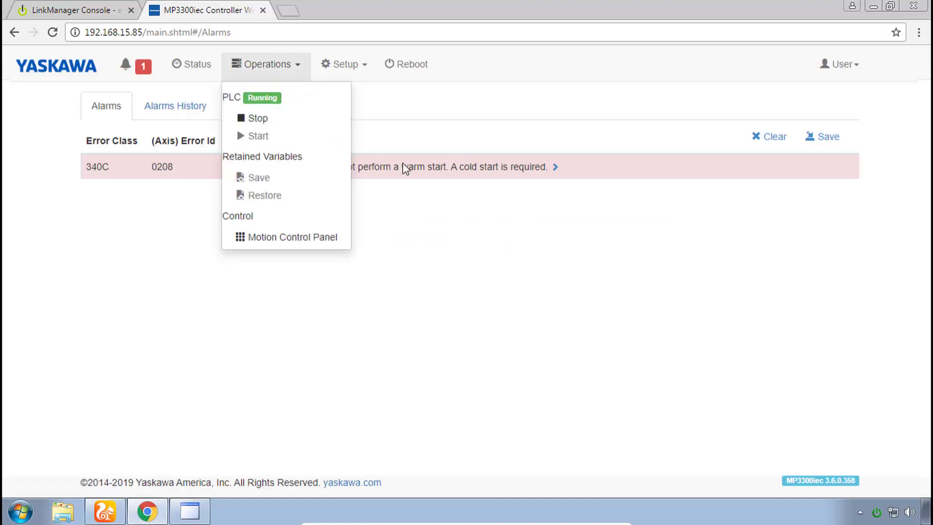
left_click(456, 209)
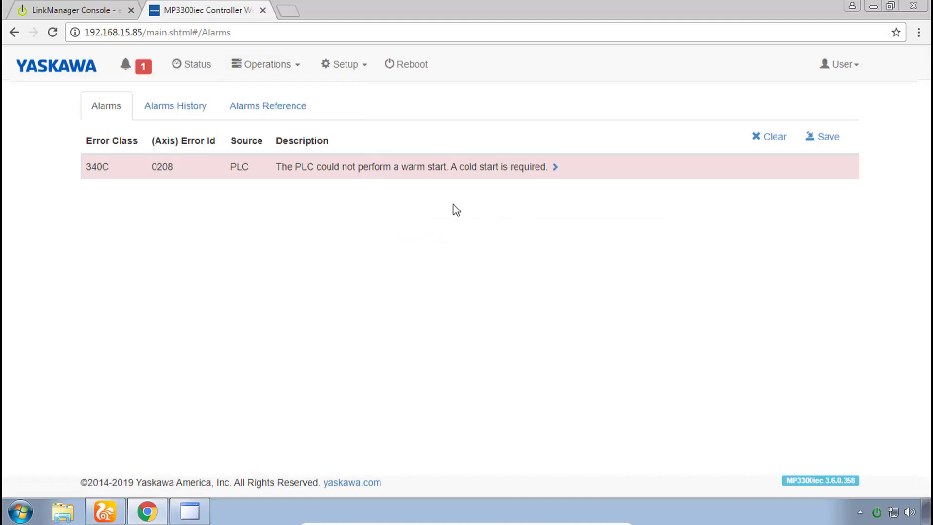
left_click(784, 143)
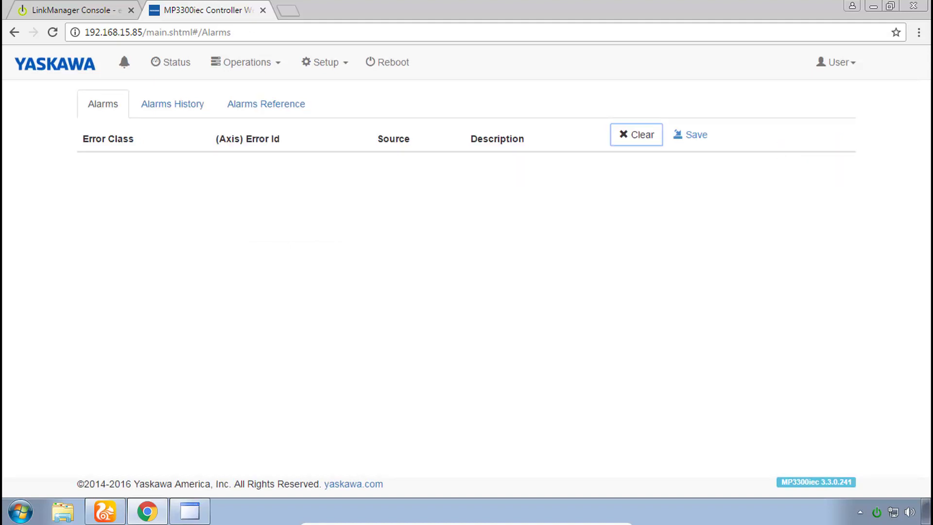
Turn on the X axis servo and jog it forward and then in reverse while checking the camera view
left_click(205, 514)
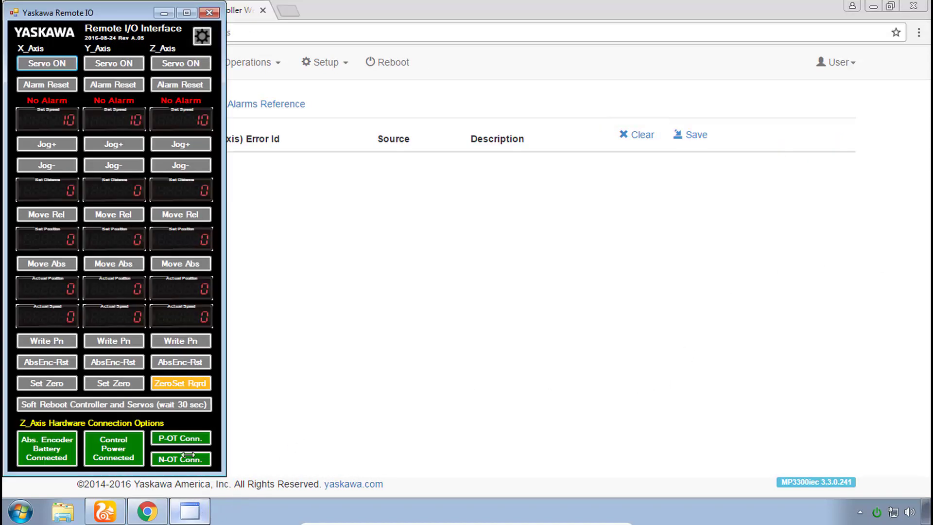
left_click(53, 62)
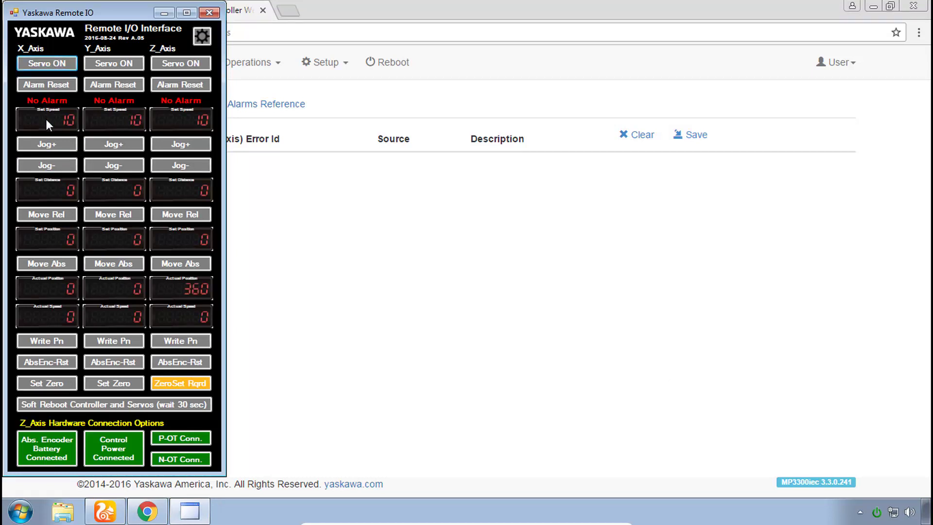
left_click(46, 119)
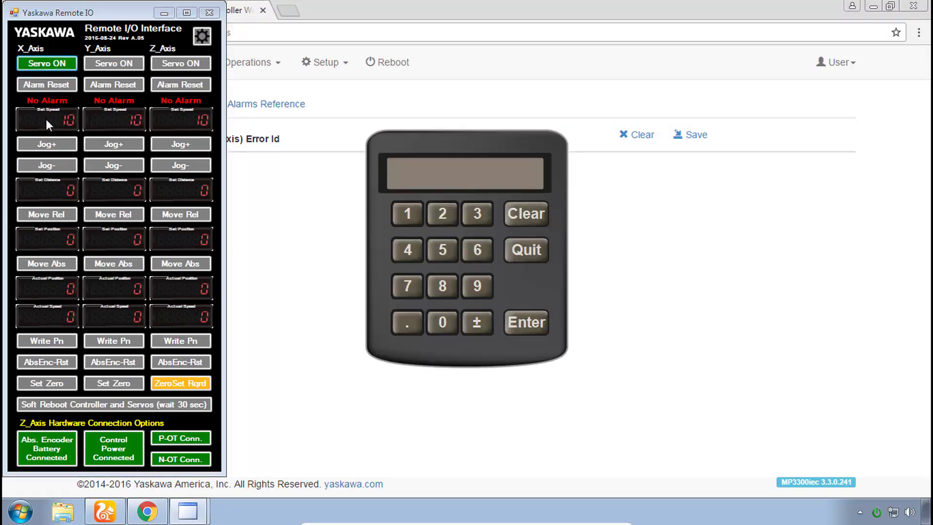
left_click(104, 512)
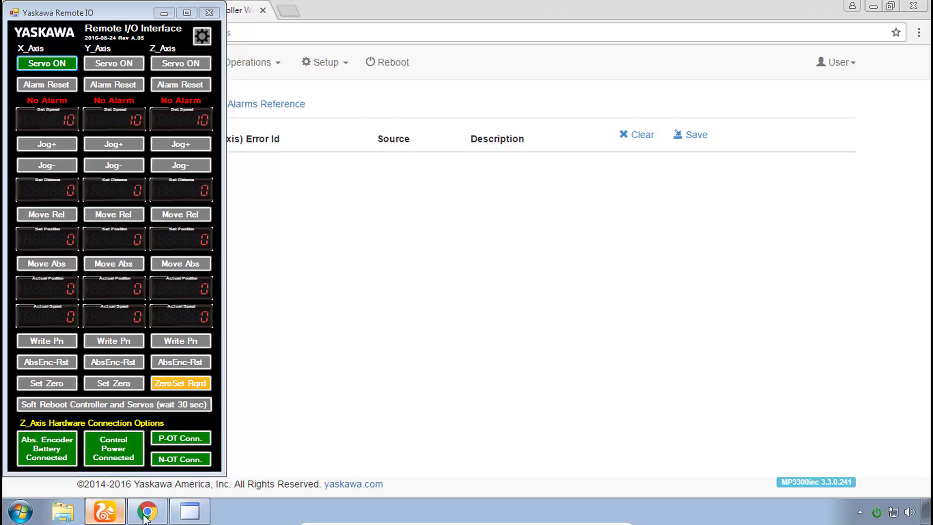
left_click(190, 511)
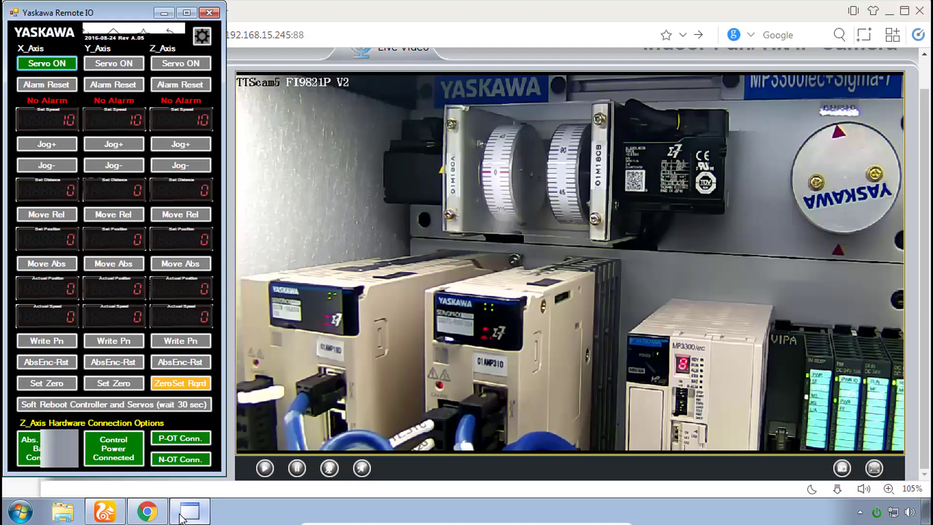
left_click(56, 145)
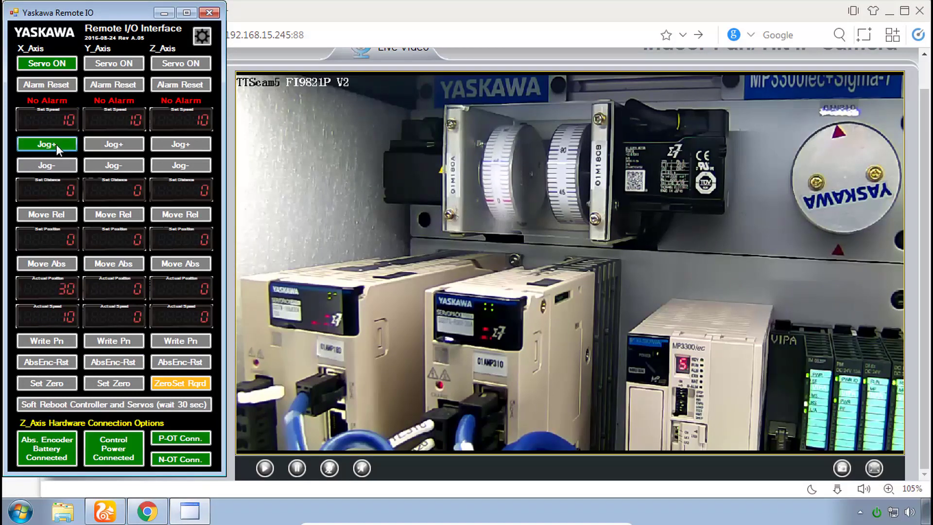
left_click(51, 165)
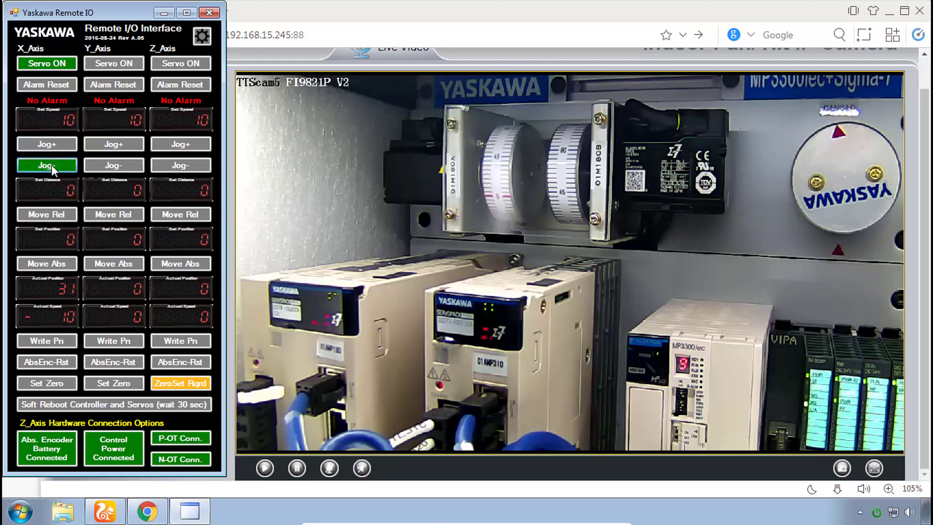
Stop the X axis and turn its servo off, then jog the Y axis forward and back and turn its servo off
left_click(52, 165)
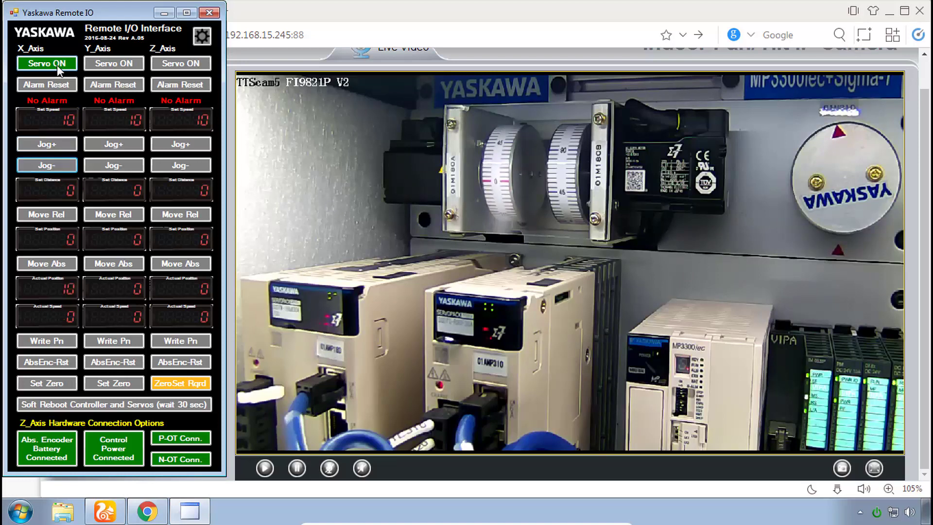
left_click(59, 63)
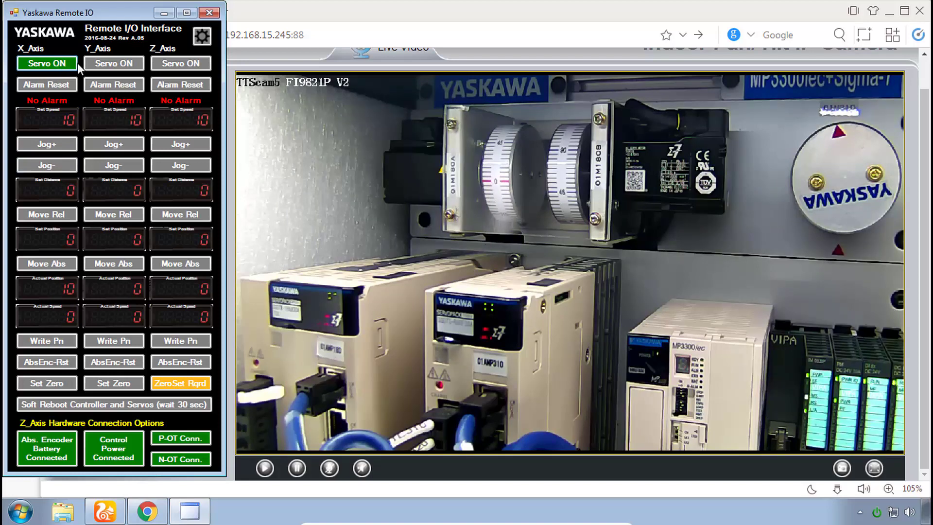
left_click(119, 65)
left_click(118, 146)
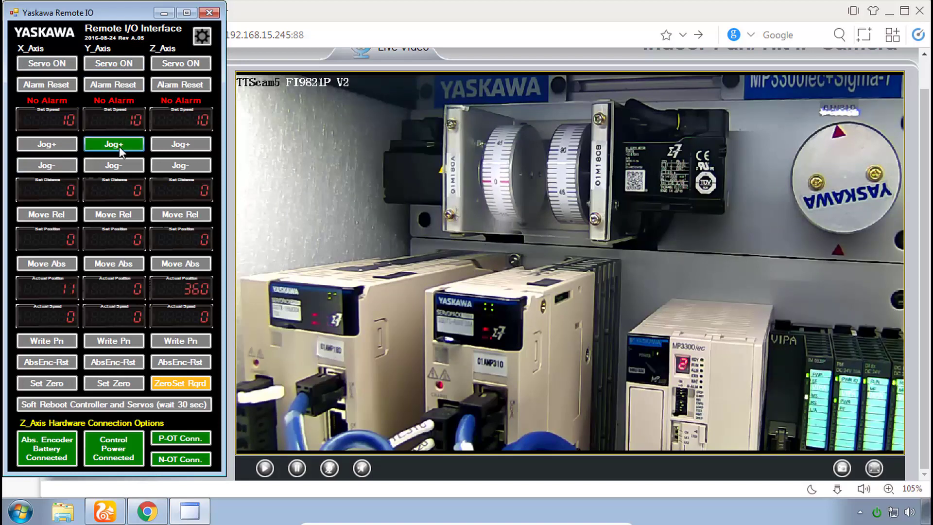
left_click(119, 162)
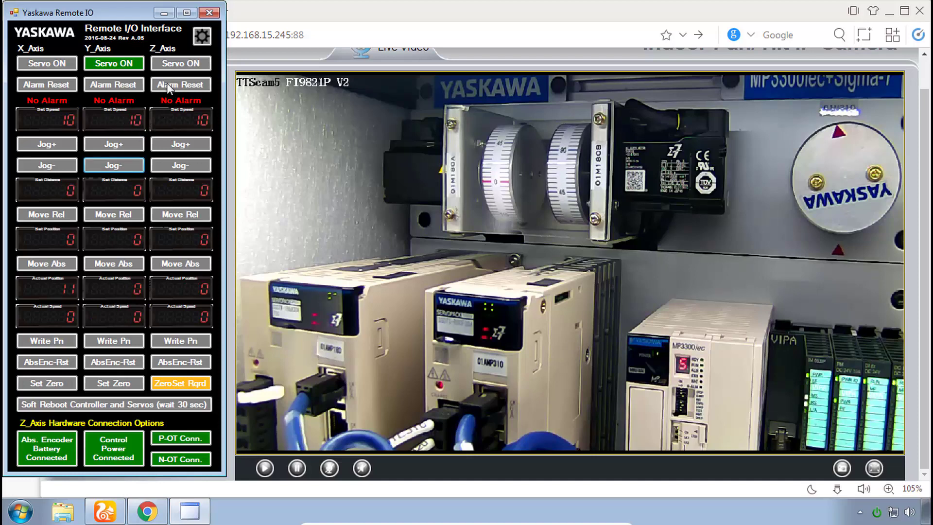
left_click(183, 62)
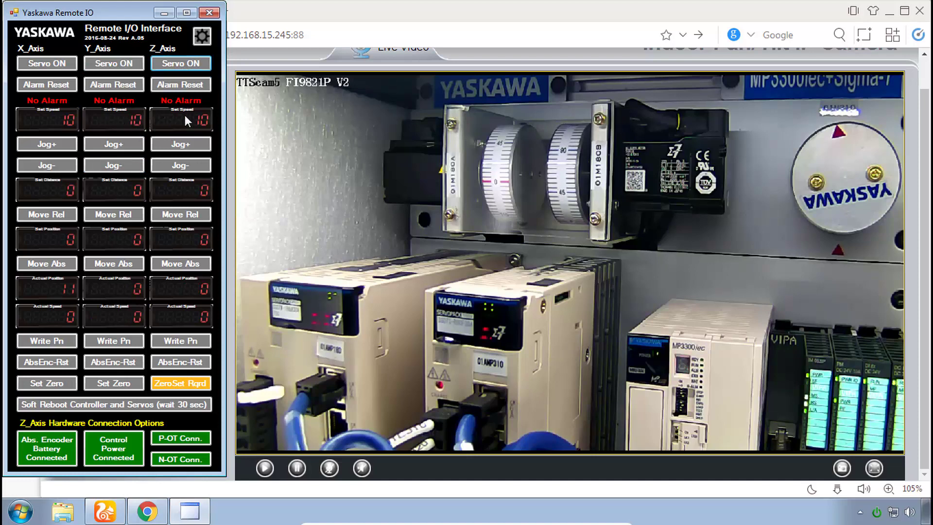
Turn on the Z axis servo, jog it forward and in reverse, then open the Windows Start menu
left_click(189, 144)
left_click(187, 163)
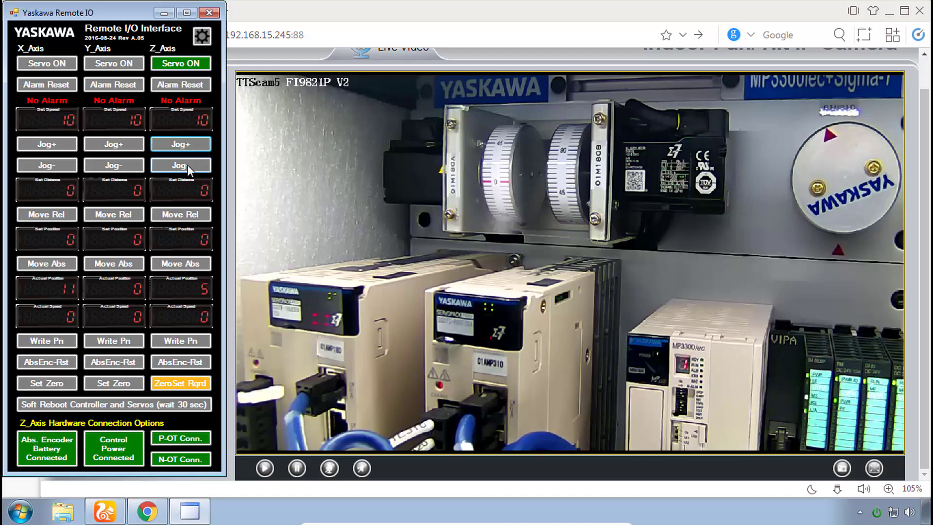
left_click(188, 165)
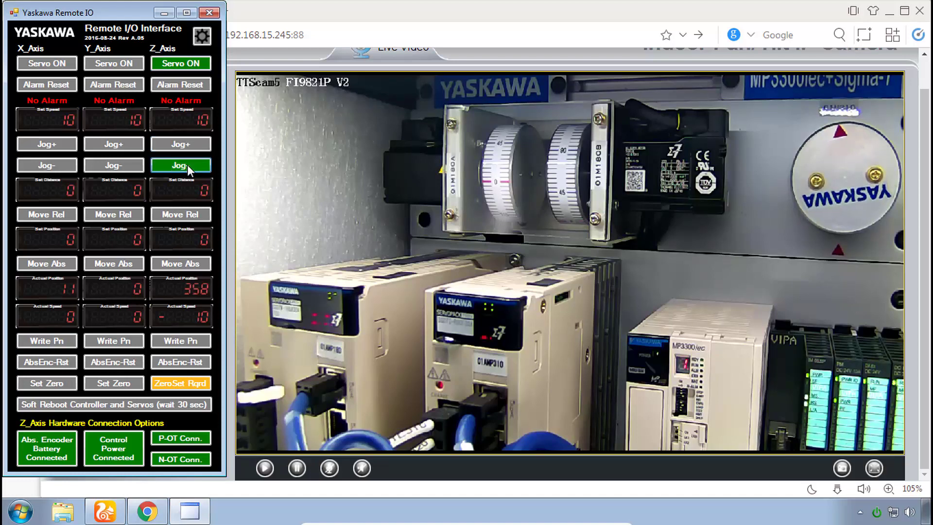
left_click(188, 165)
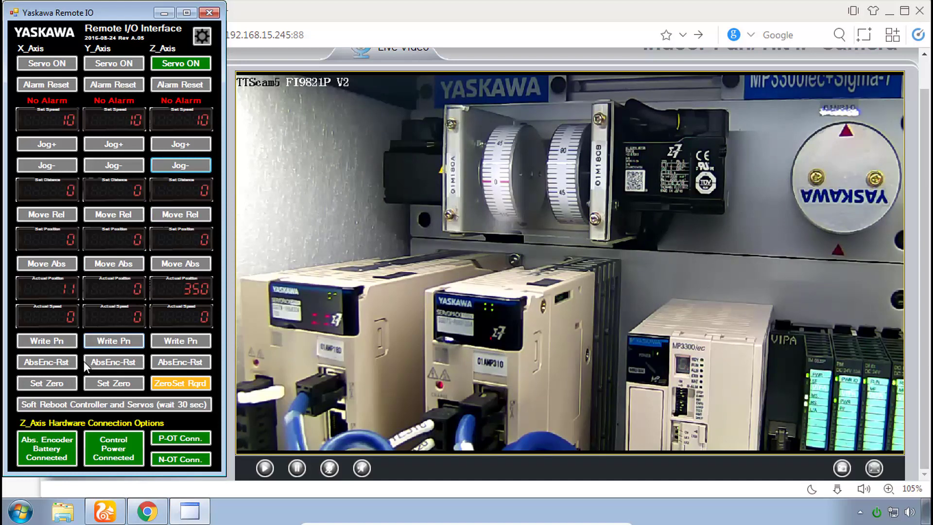
left_click(20, 510)
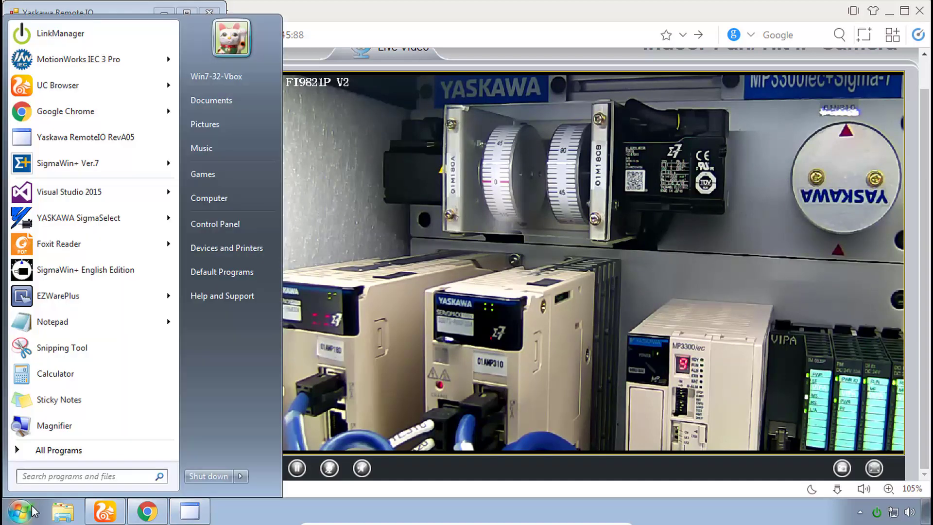
Launch SigmaWin+ Ver.7 and choose Connect the SERVOPACK to reach Communications Settings
left_click(119, 165)
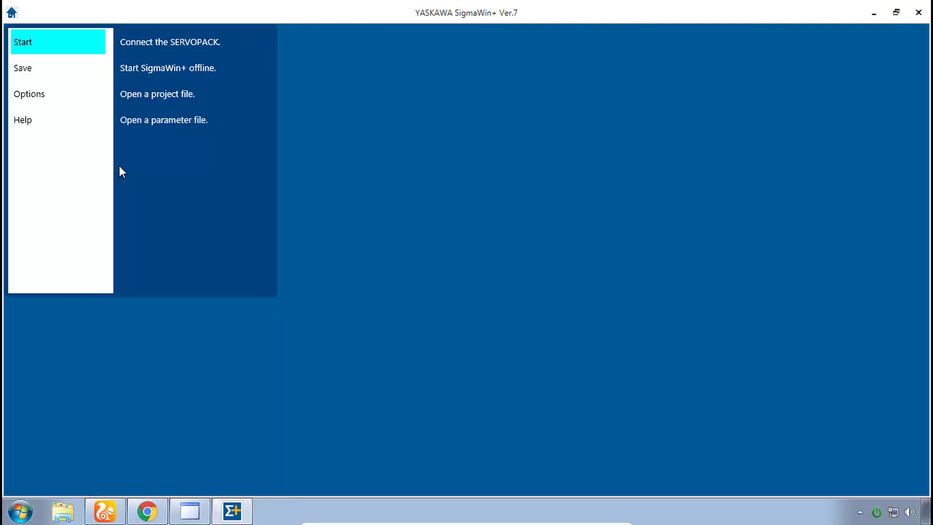
left_click(176, 42)
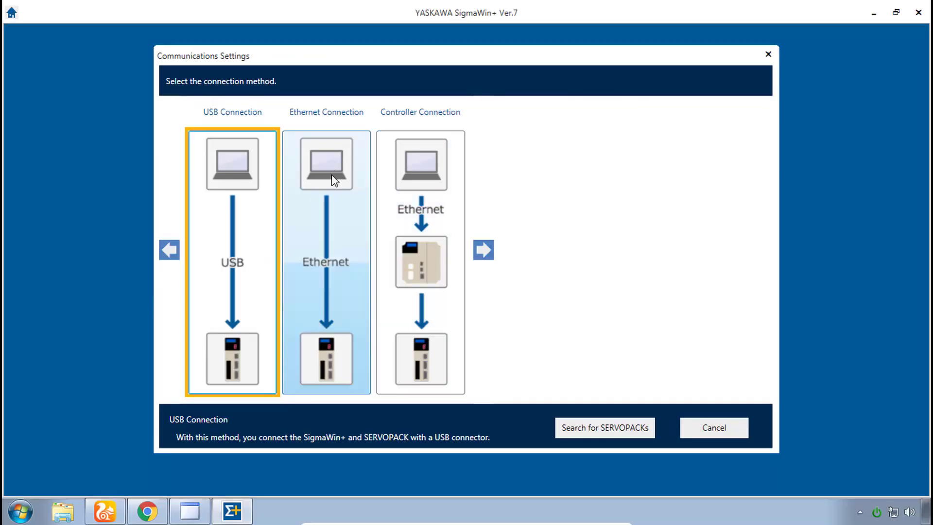
Browse the connection methods and select MECHATROLINK Relay Device, targeting relay 192.168.15.77
left_click(321, 214)
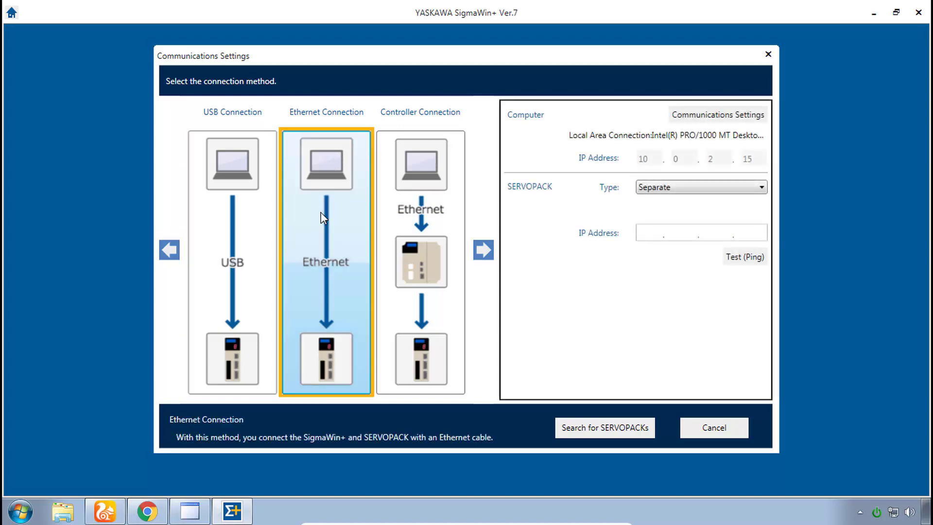
left_click(424, 209)
key("Right")
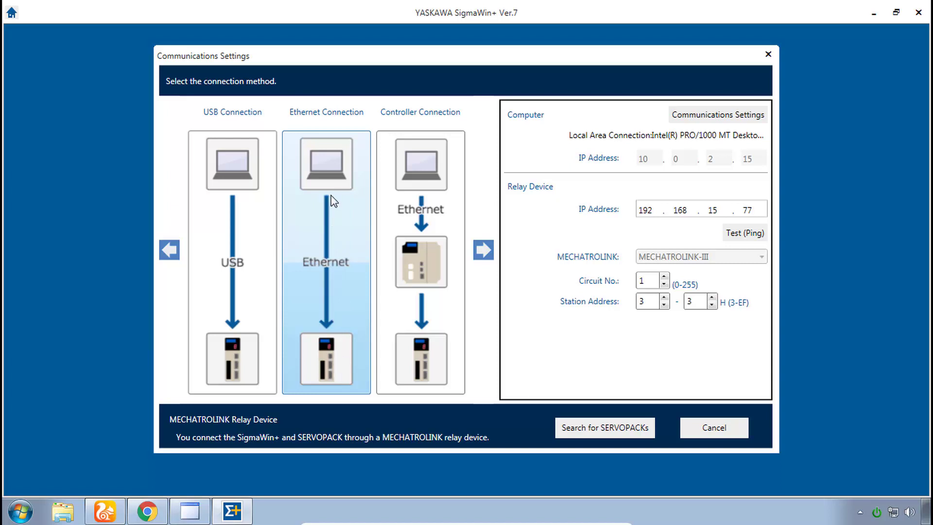
left_click(426, 238)
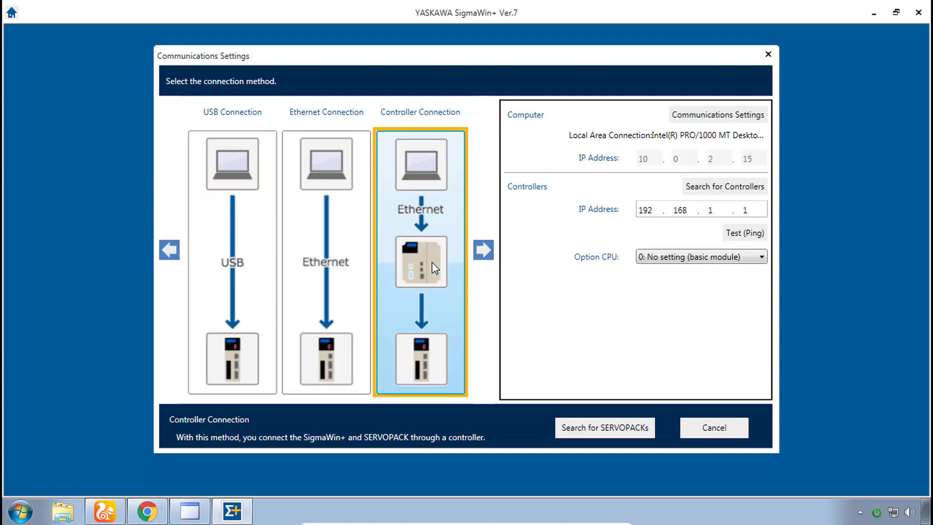
left_click(483, 251)
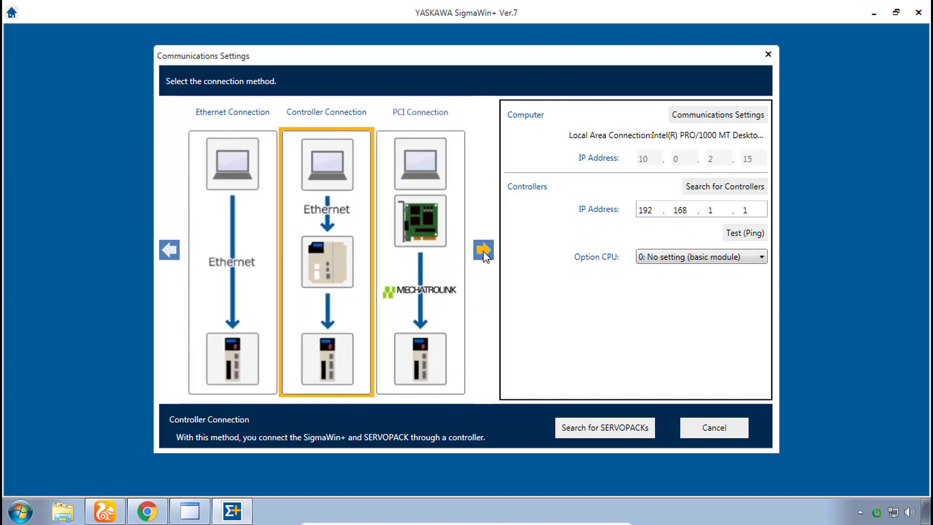
left_click(483, 250)
left_click(486, 252)
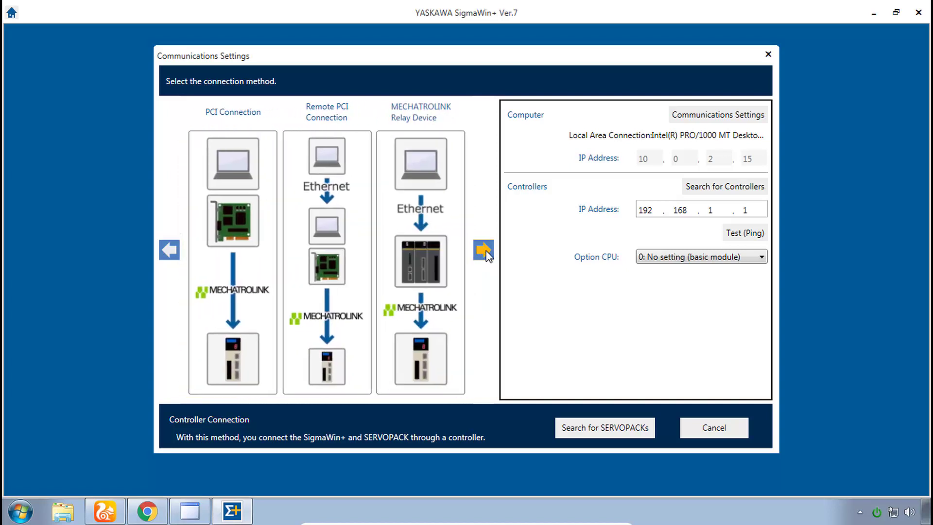
left_click(423, 221)
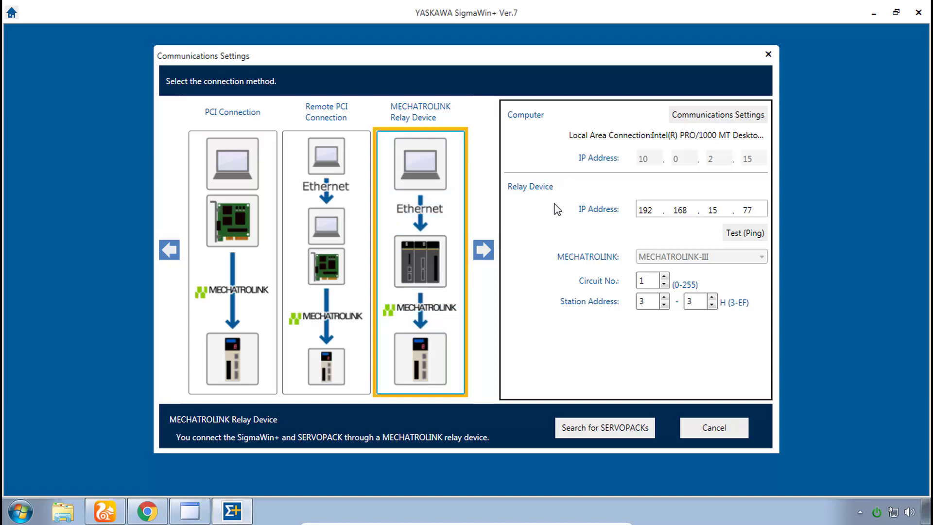
Set the computer's network adapter to LinkManager Adapter, IP 10.127.128.158
left_click(728, 118)
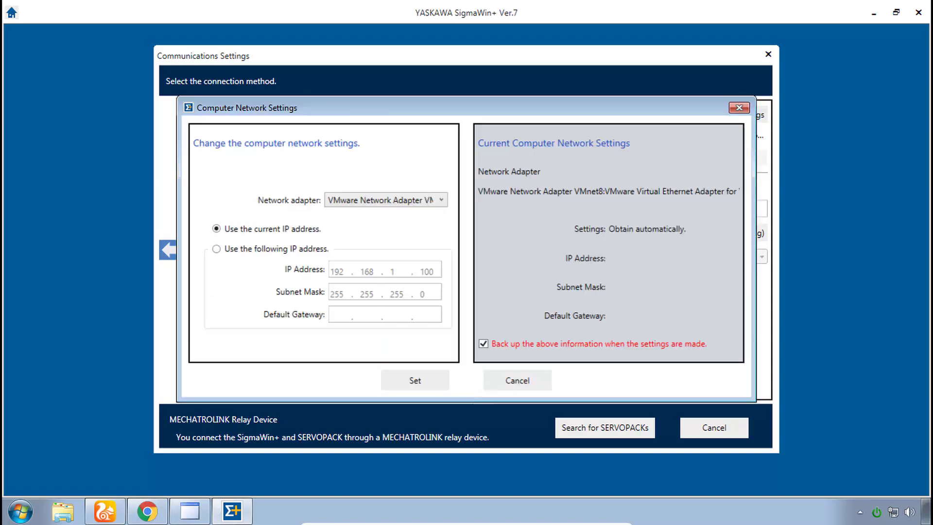
left_click(441, 200)
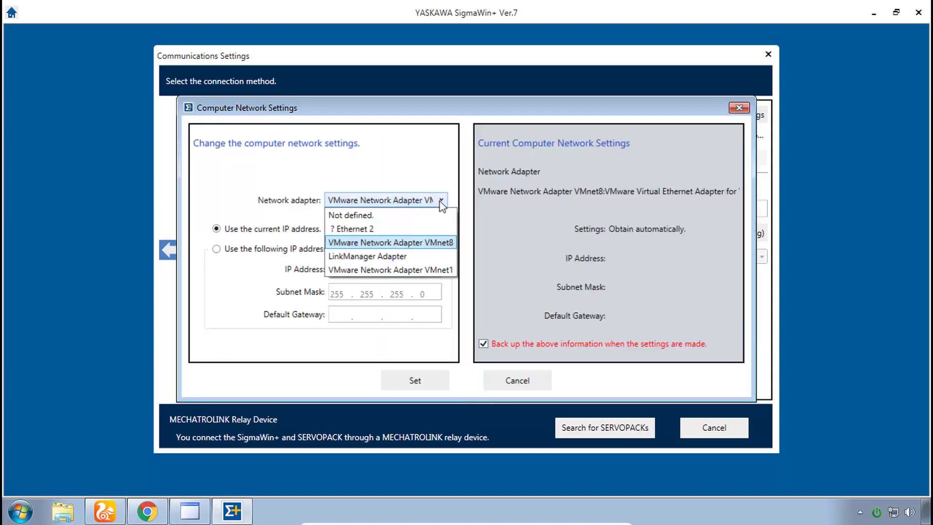
left_click(418, 263)
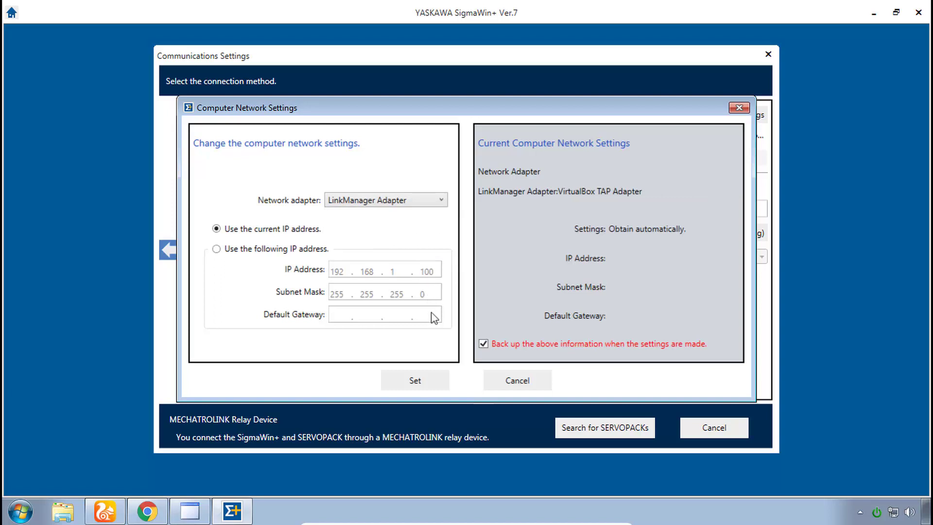
left_click(424, 381)
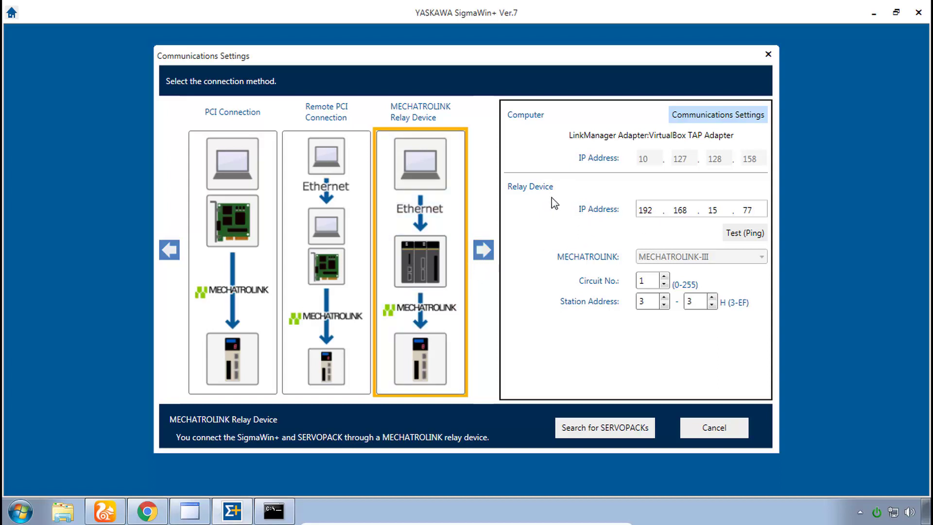
left_click(154, 514)
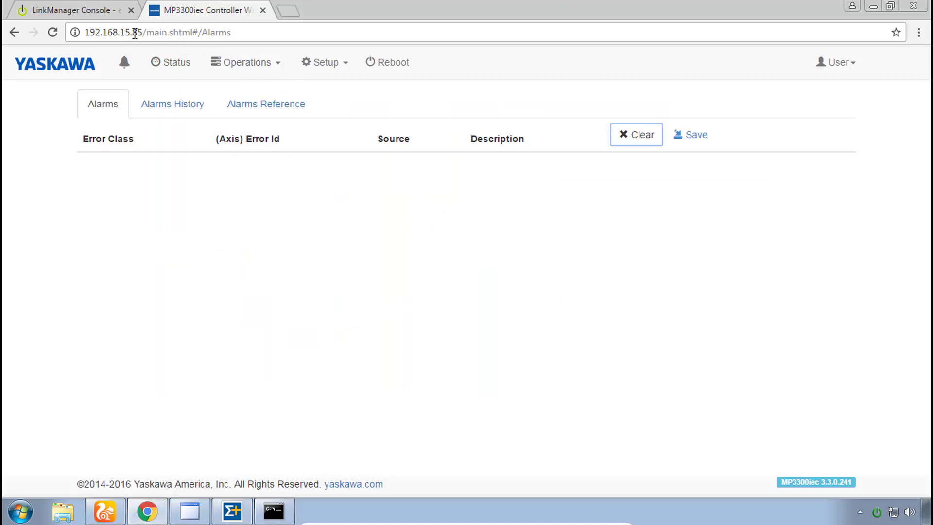
left_click(109, 12)
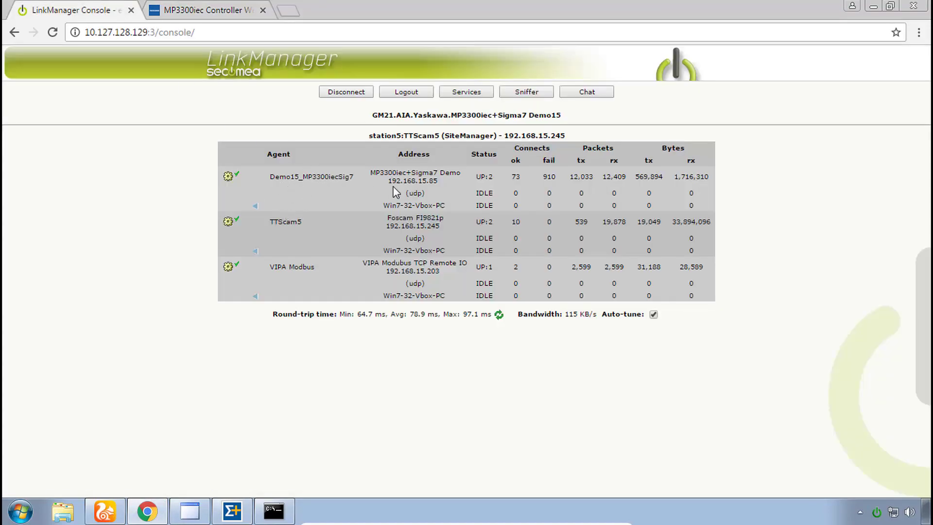
left_click(192, 11)
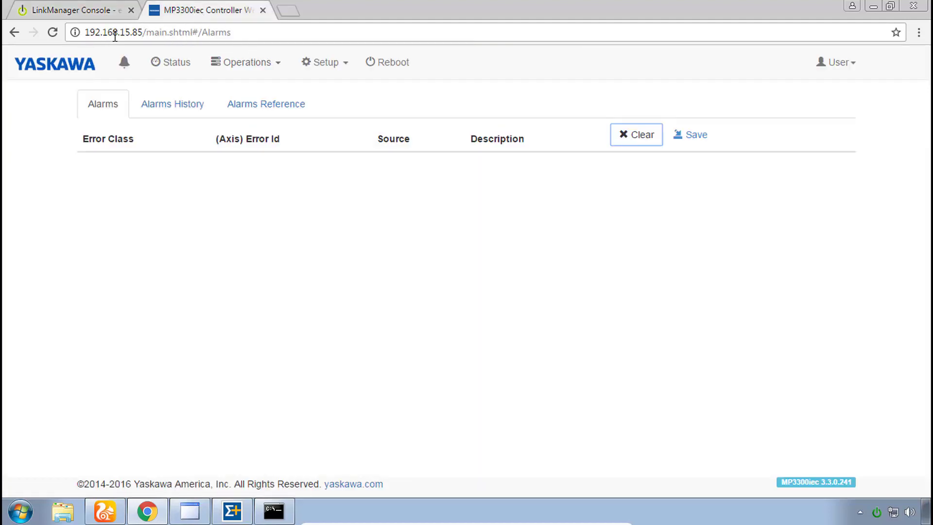
Change the relay device IP to 192.168.15.85 and ping it successfully
left_click(232, 510)
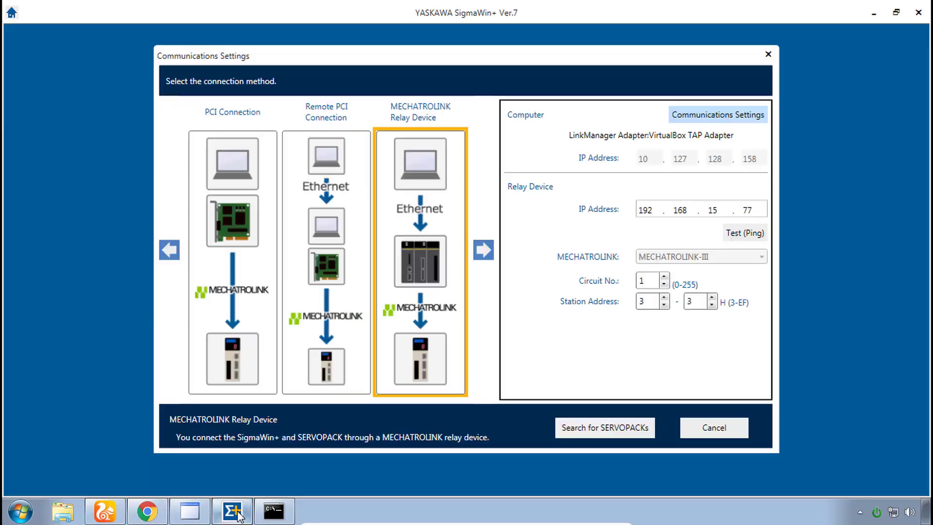
left_click(746, 210)
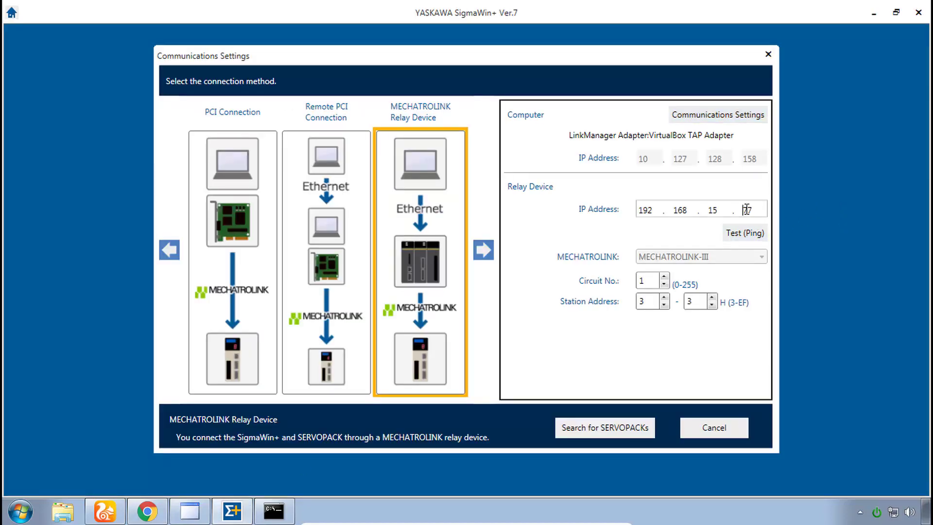
double_click(747, 210)
type("85")
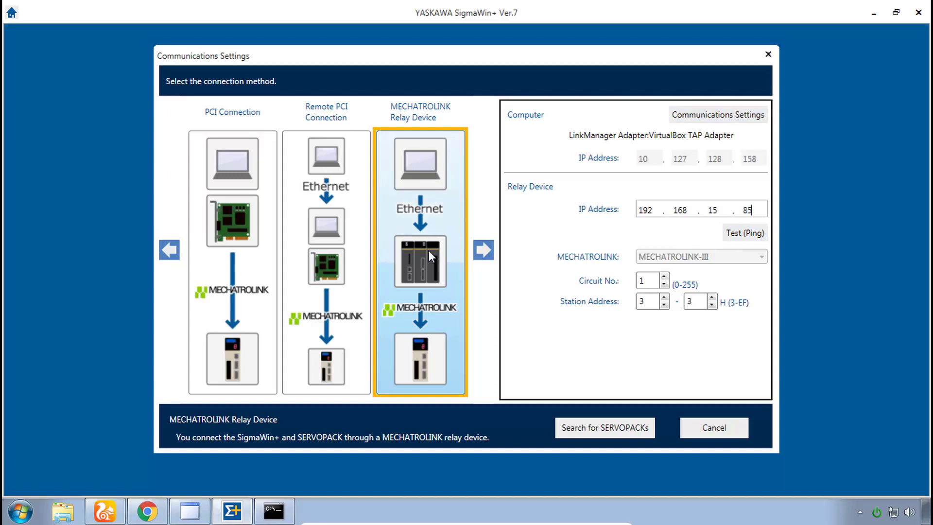
left_click(743, 237)
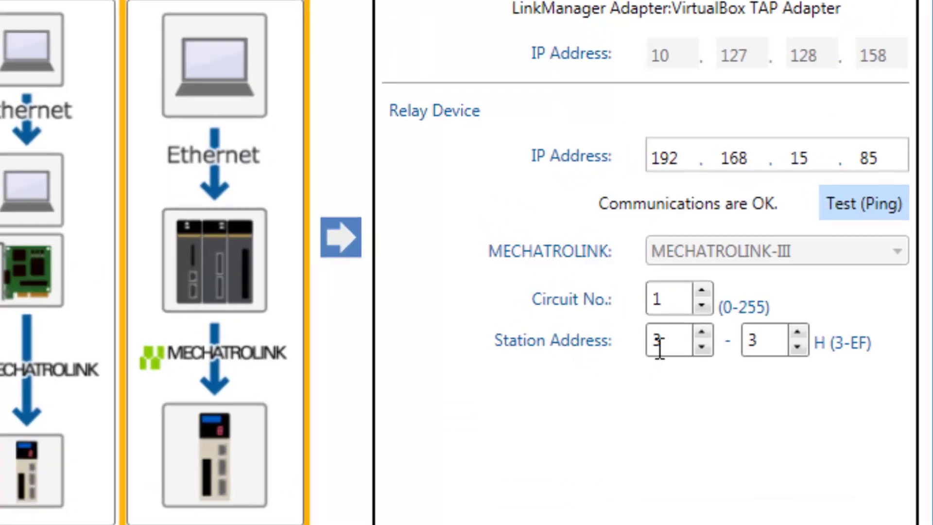
Extend the station address range to 3–5
double_click(662, 345)
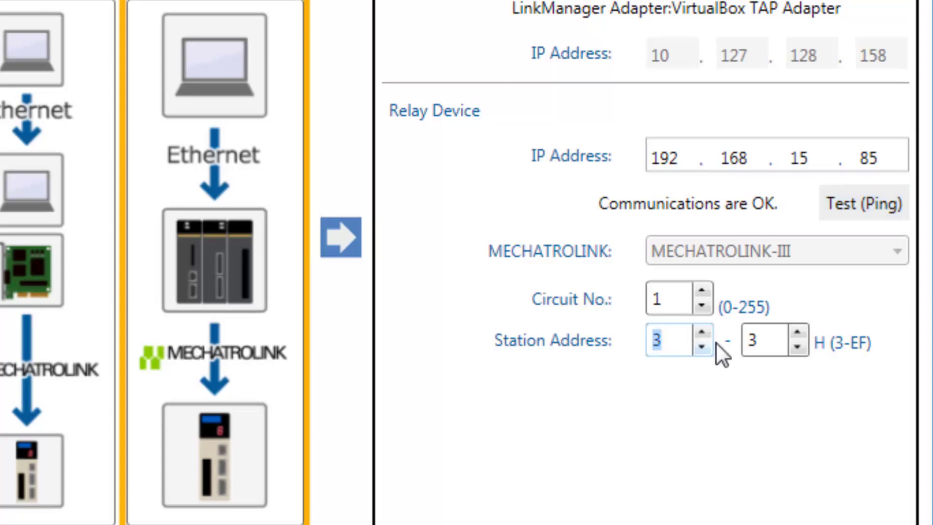
left_click(798, 332)
left_click(797, 333)
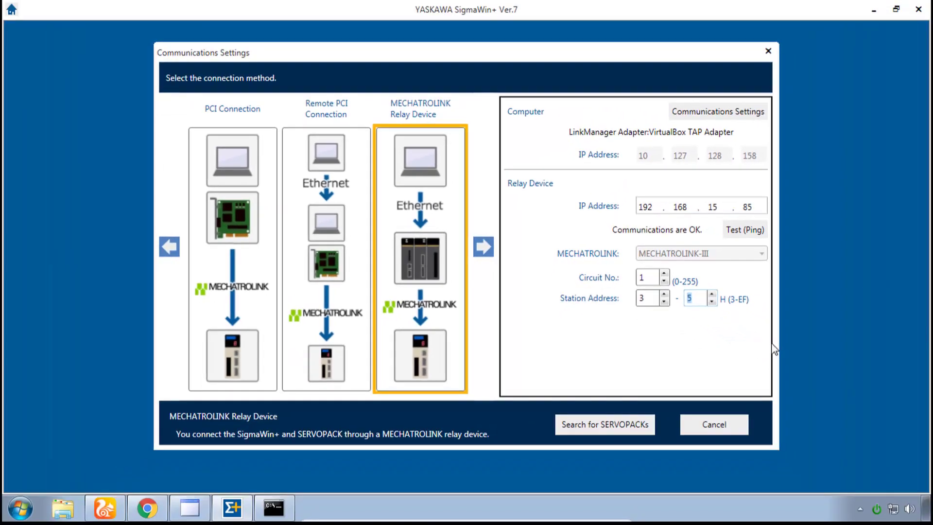
Search the relay network and connect to the SGD7W at station 3 and SGD7S at station 5
left_click(609, 423)
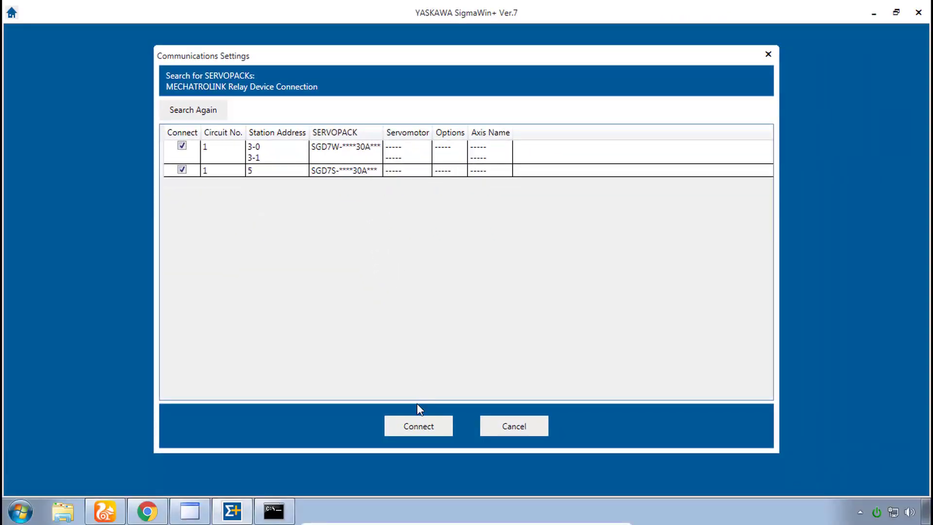
left_click(420, 425)
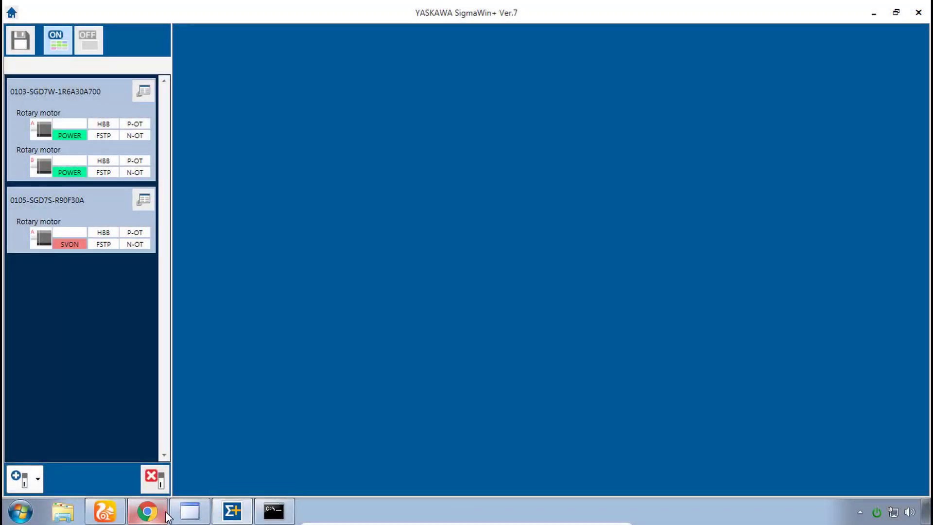
Hide the Remote IO window and select both SERVOPACK cards, 0103 and 0105
left_click(176, 512)
left_click_drag(118, 12, 164, 21)
left_click(164, 14)
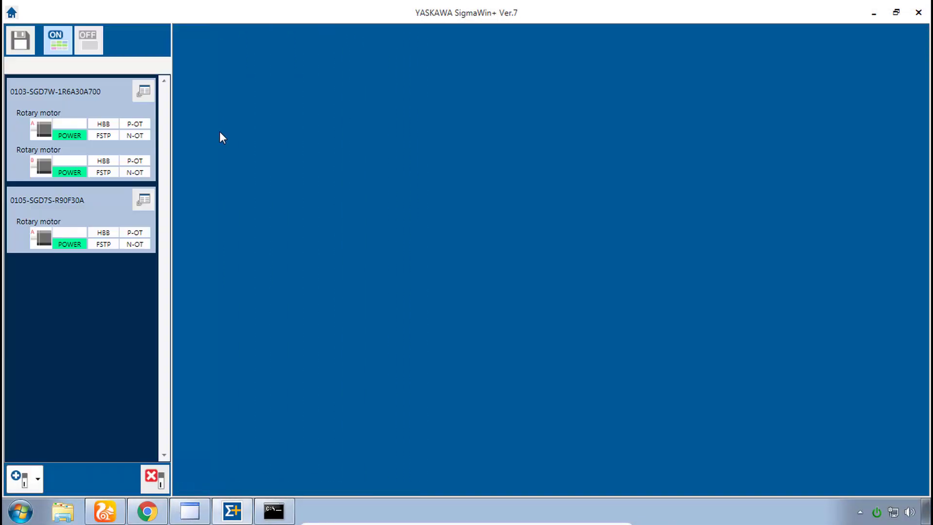
left_click(101, 103)
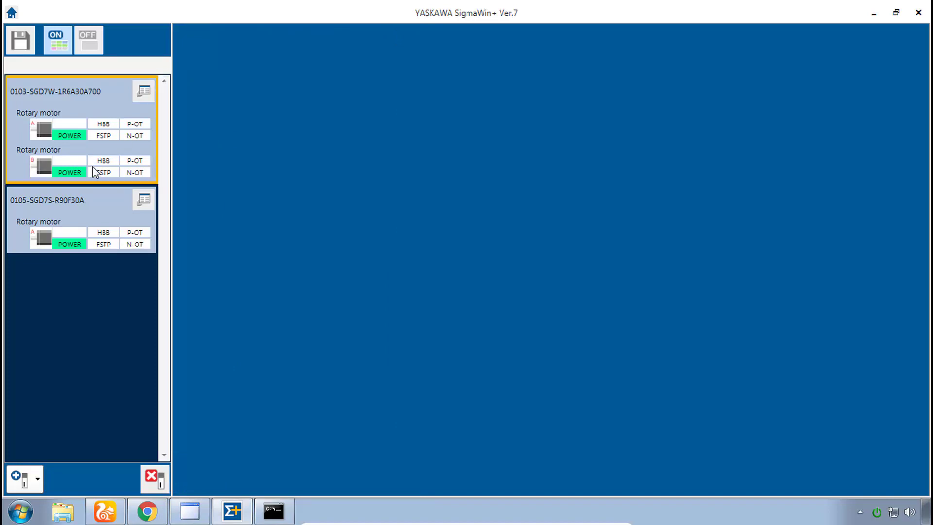
left_click(102, 214, "ctrl")
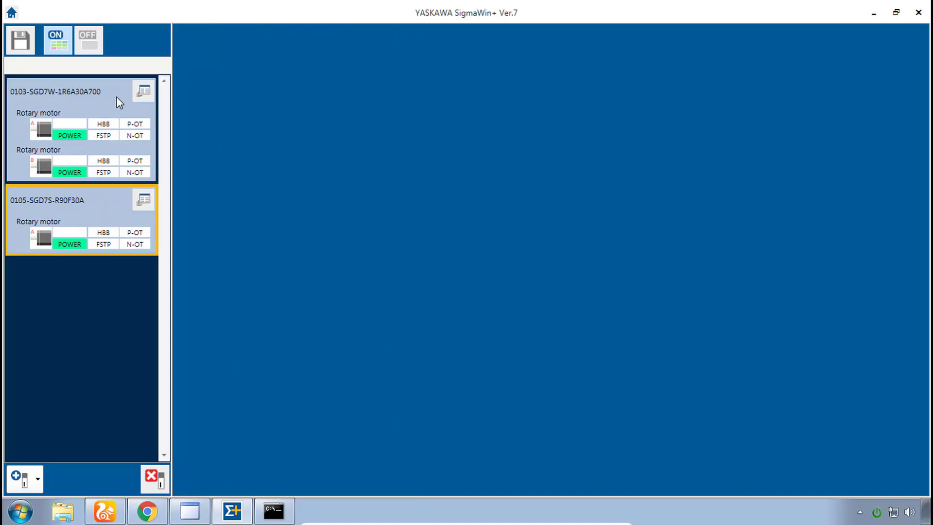
Review Axis A and Axis B in the 0103-SGD7W-1R6A30A700 function menu, then close it
left_click(144, 93)
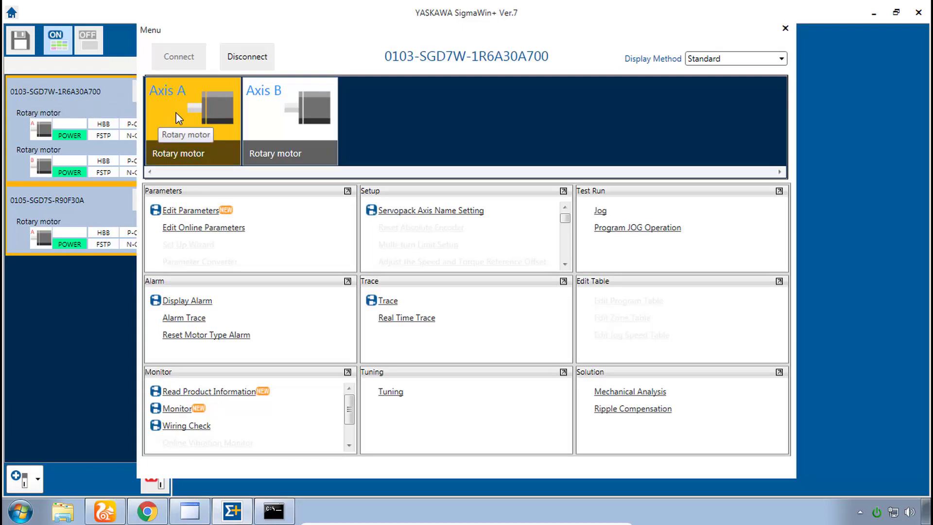
left_click(284, 114)
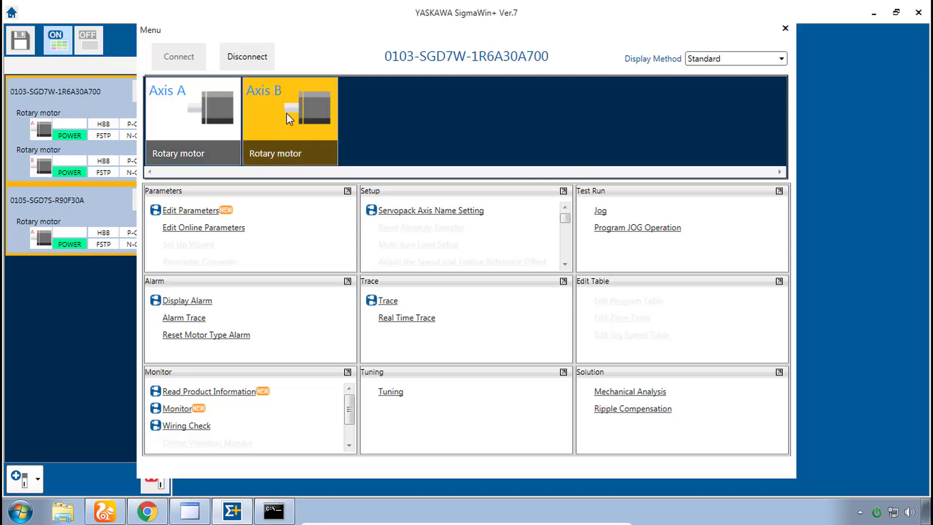
left_click(182, 118)
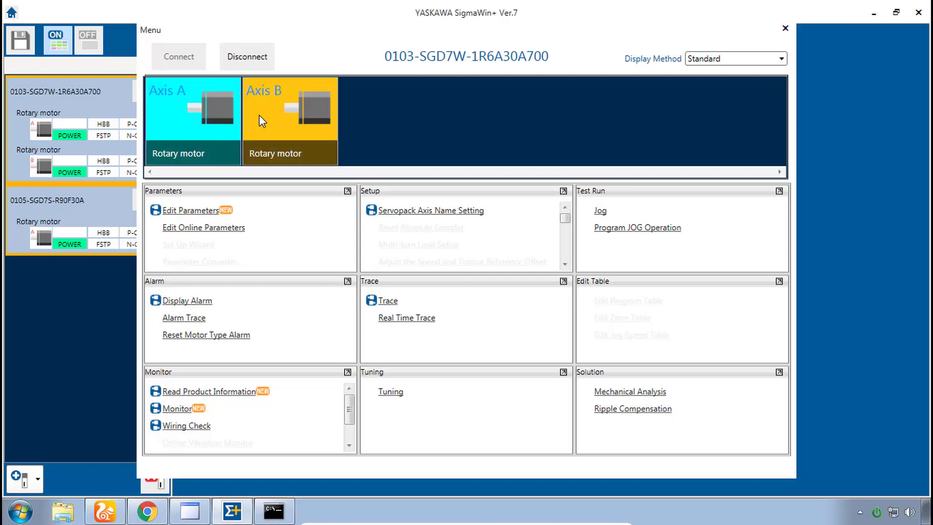
left_click(278, 118)
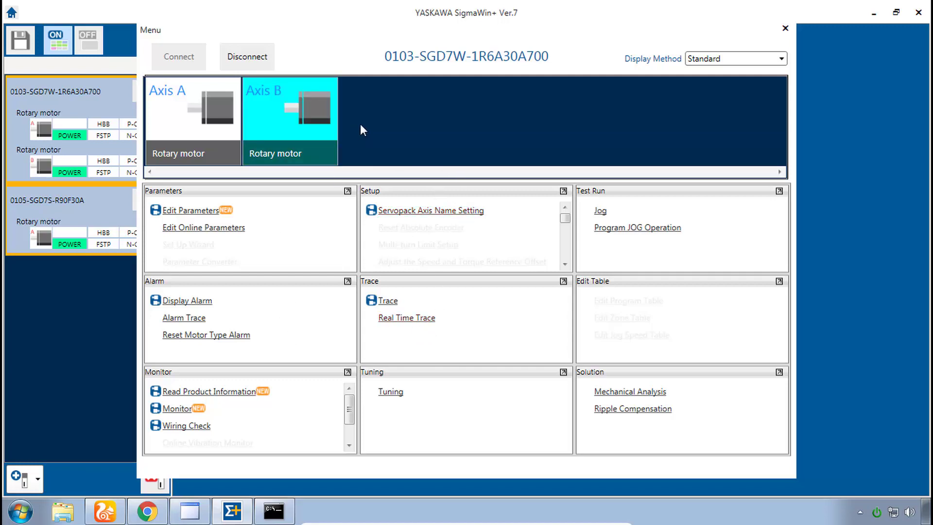
left_click(784, 29)
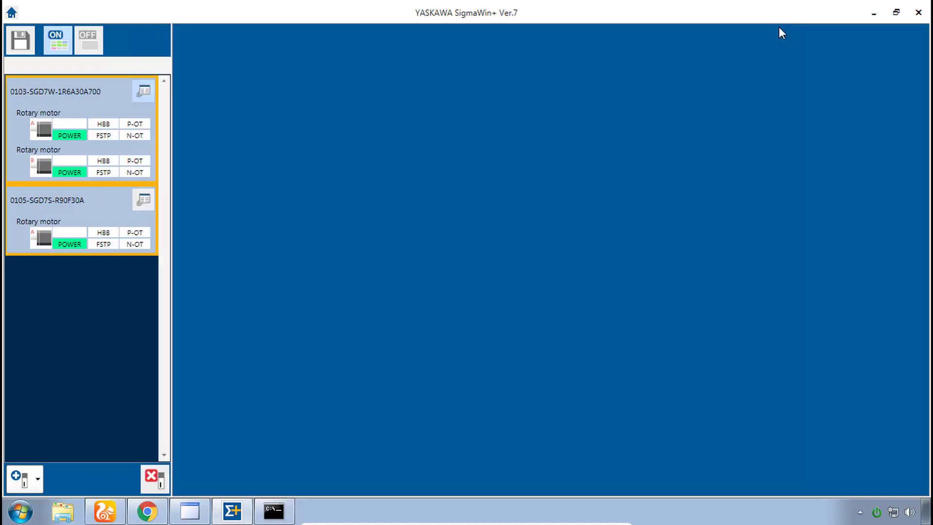
Scroll through the 0105-SGD7S-R90F30A Setup functions, close the menu, reopen it, and close it again
left_click(144, 201)
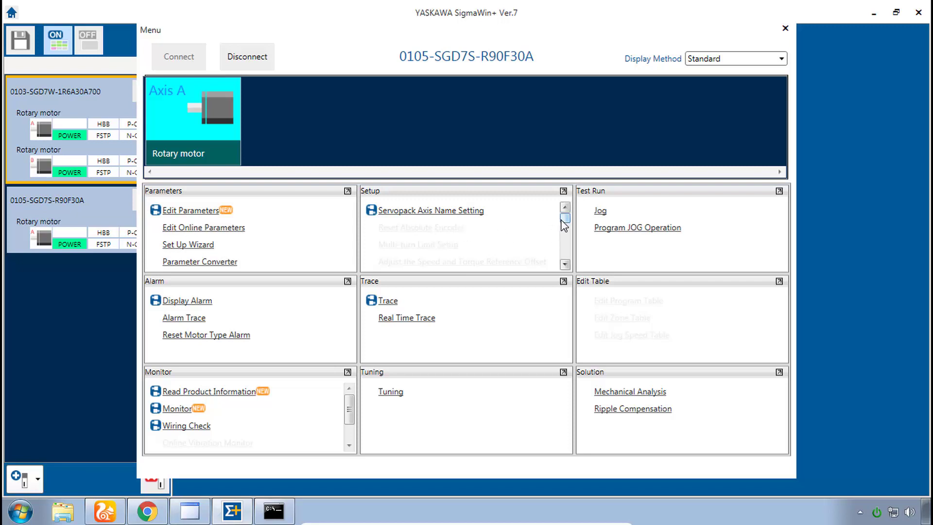
left_click_drag(565, 218, 569, 230)
scroll(569, 230, "up", 3)
left_click(787, 29)
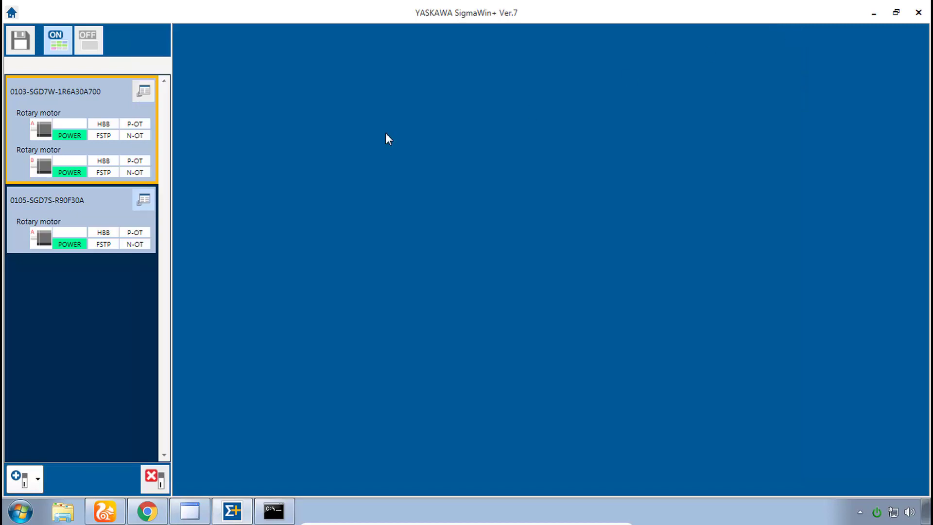
left_click(150, 201)
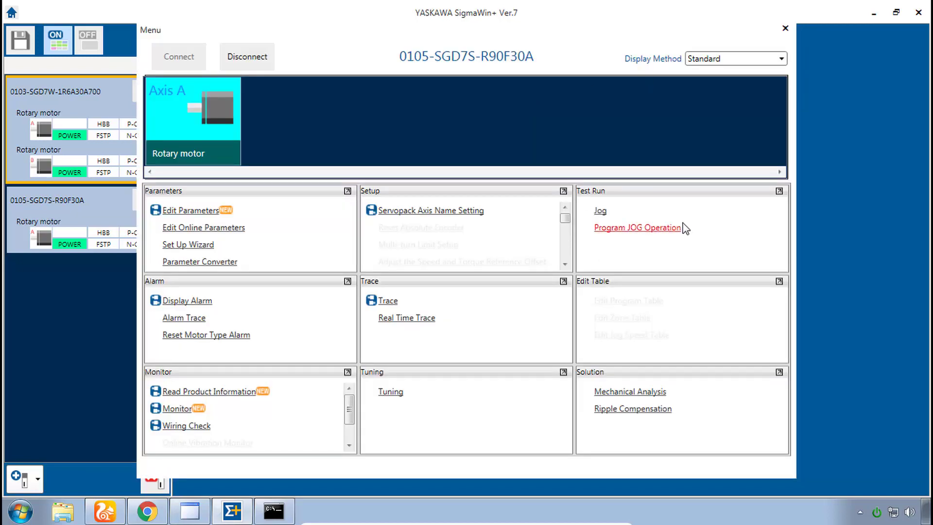
left_click(786, 30)
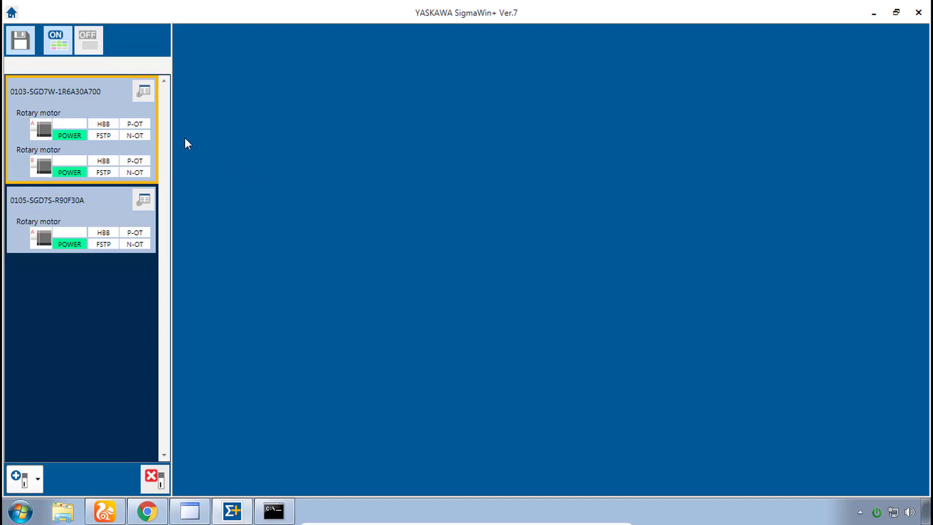
Save the SigmaWin+ project as 'Sigma-7 Training' (.swpp) in the SW+7 folder
left_click(22, 39)
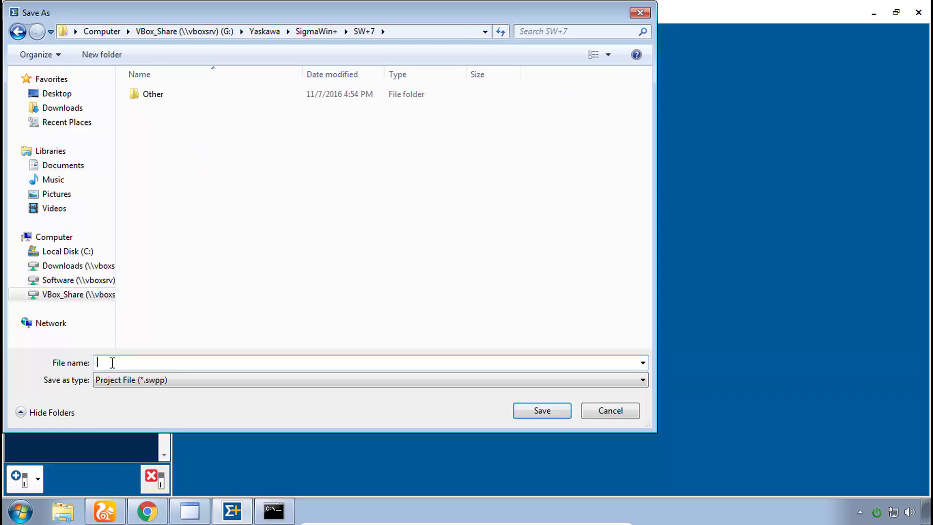
type("Sigma-7 Training")
left_click(541, 412)
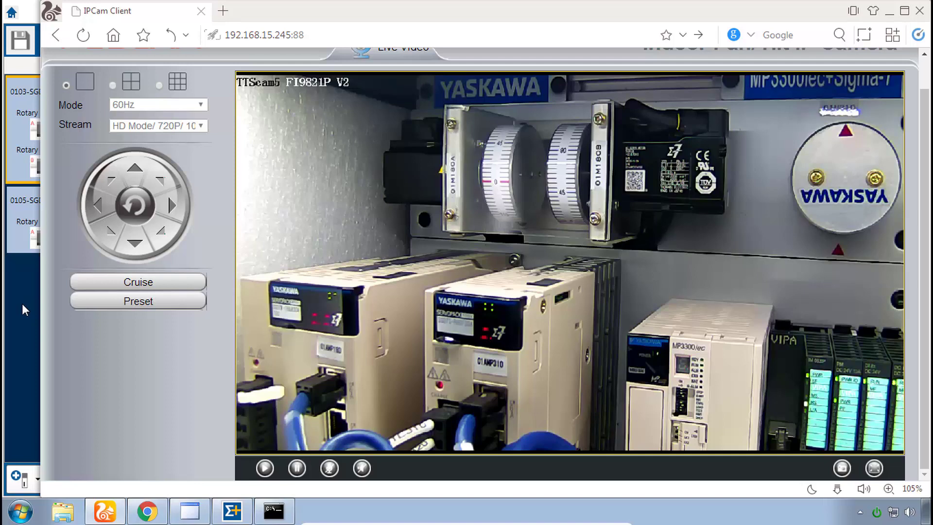
left_click(25, 310)
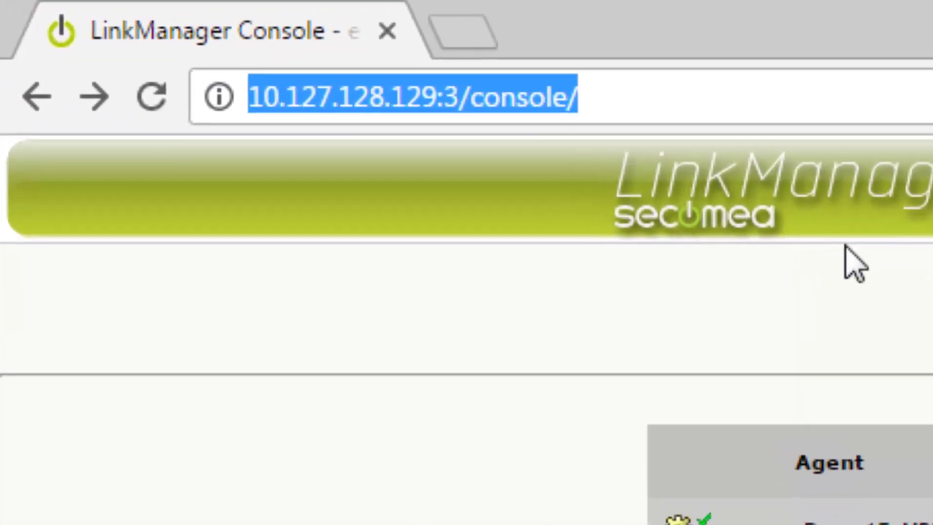
type("yaskawa.com/home")
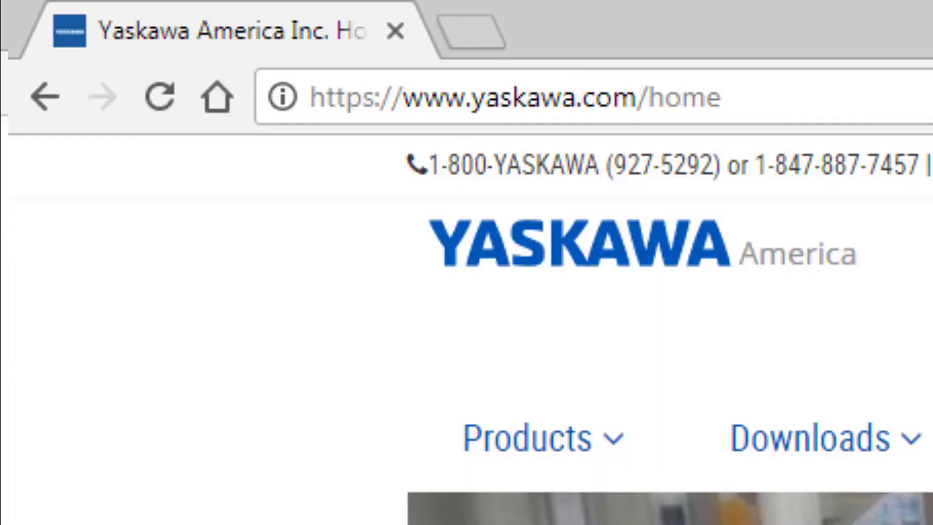